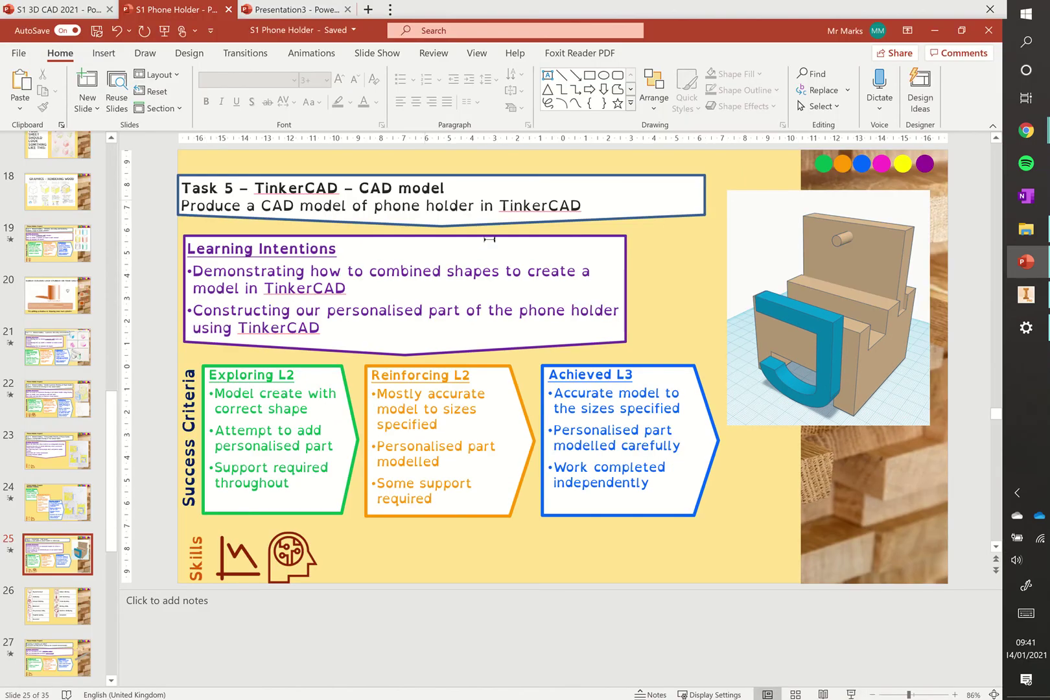
Switch to Tinkercad in Chrome, view the example phone holder base, and return to the empty Sizzling Kup-Albar design
mouse_move(1026, 131)
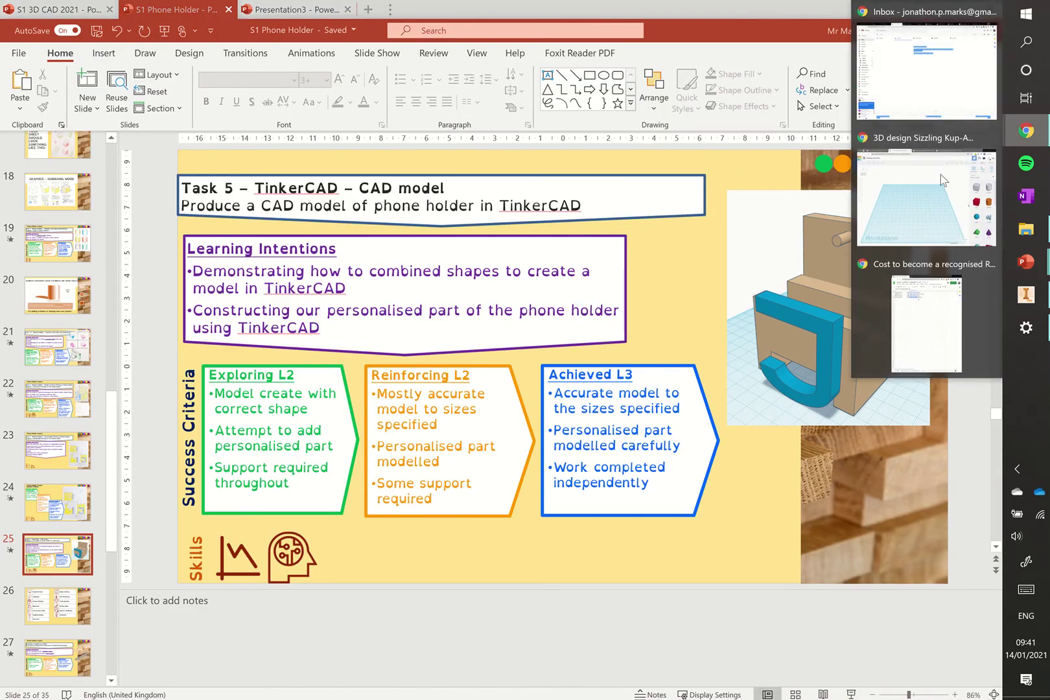
left_click(918, 194)
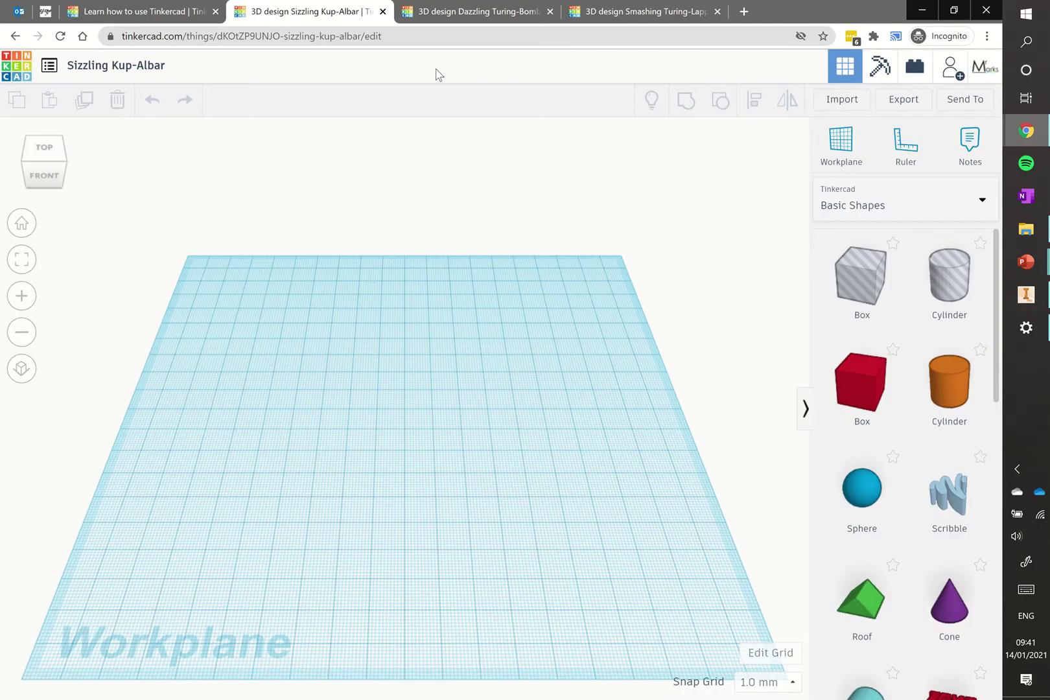
left_click(700, 14)
left_click(512, 14)
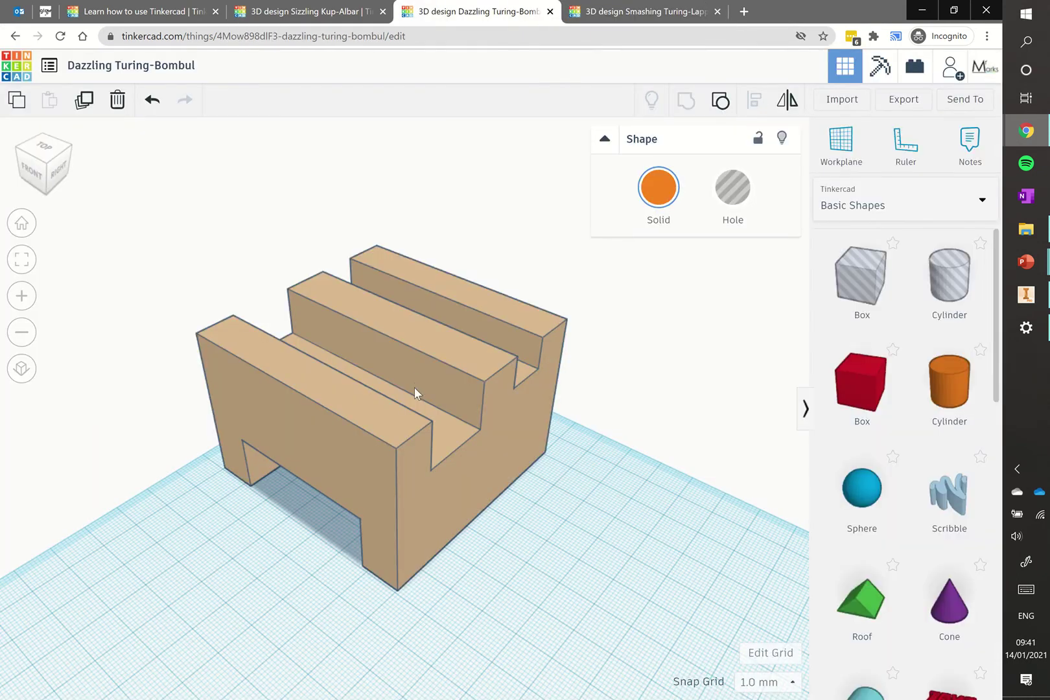
left_click(332, 16)
Place a solid red box near the centre of the empty workplane
right_click_drag(592, 388, 538, 401)
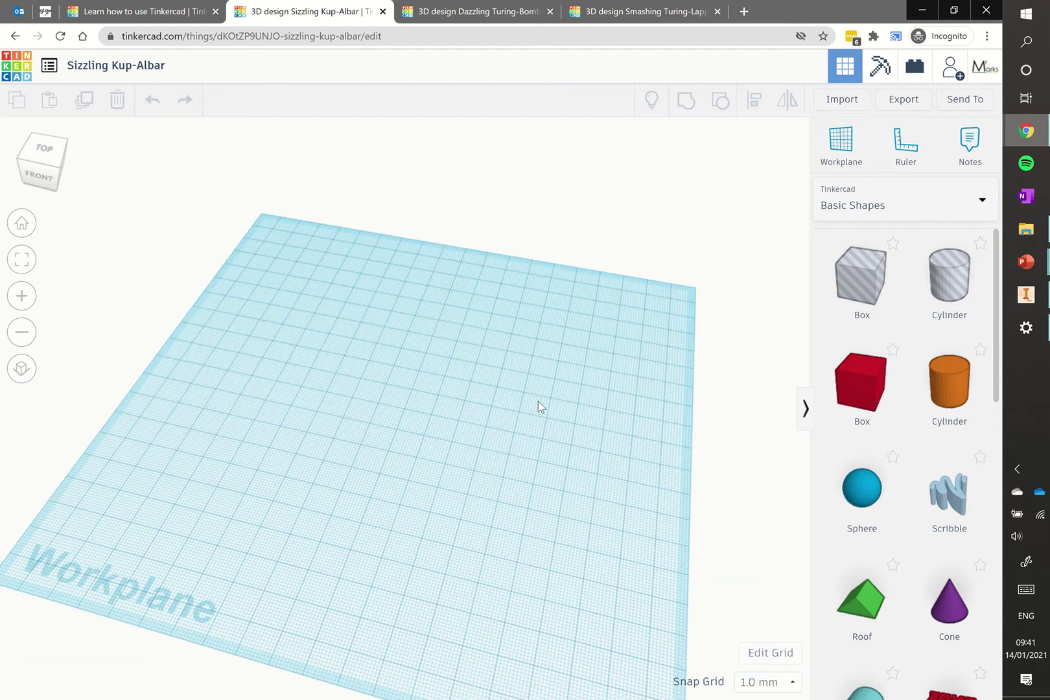
right_click_drag(508, 446, 495, 432)
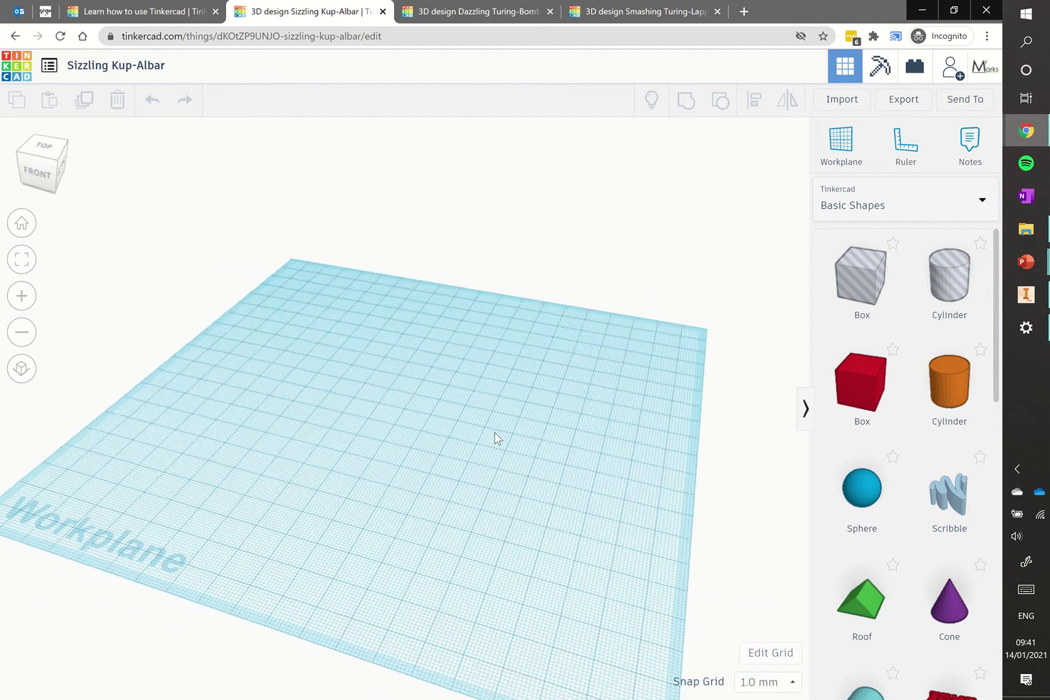
left_click(853, 396)
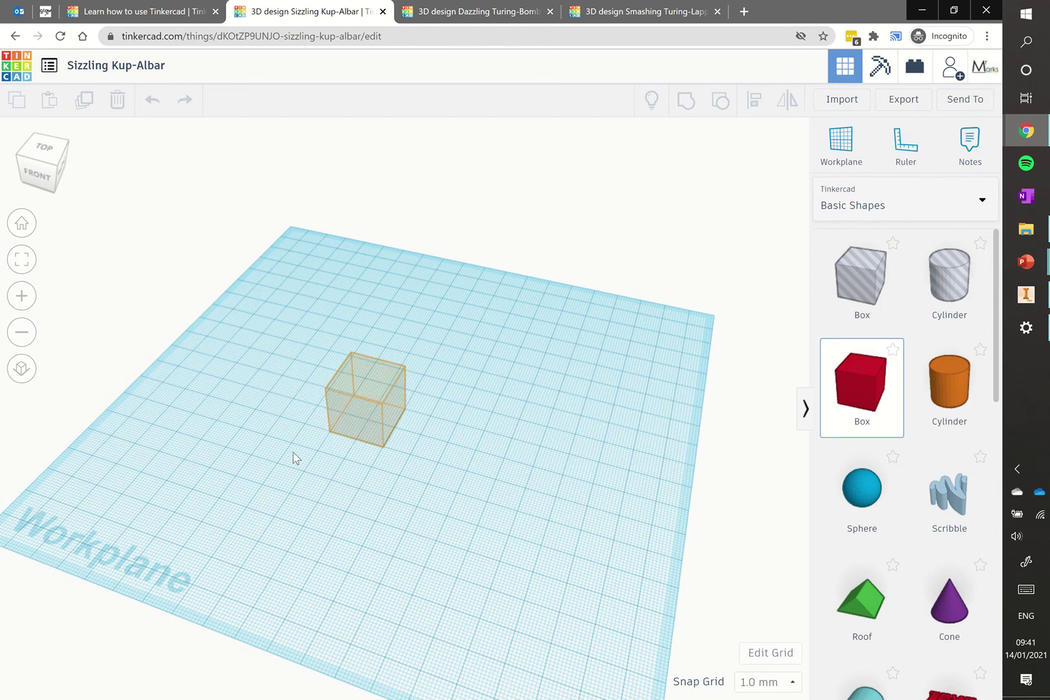
left_click(334, 436)
Resize the red box to 70 mm long and 12 mm wide, and lower its height slightly
scroll(331, 438, "up", 2)
scroll(331, 434, "up", 2)
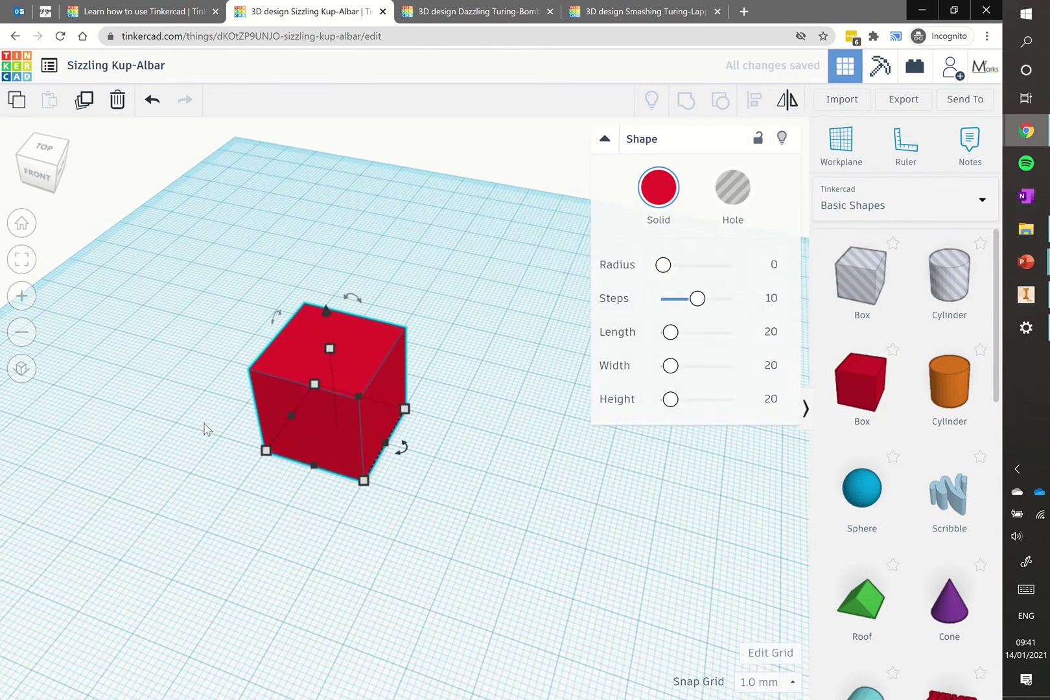
scroll(401, 471, "down", 1)
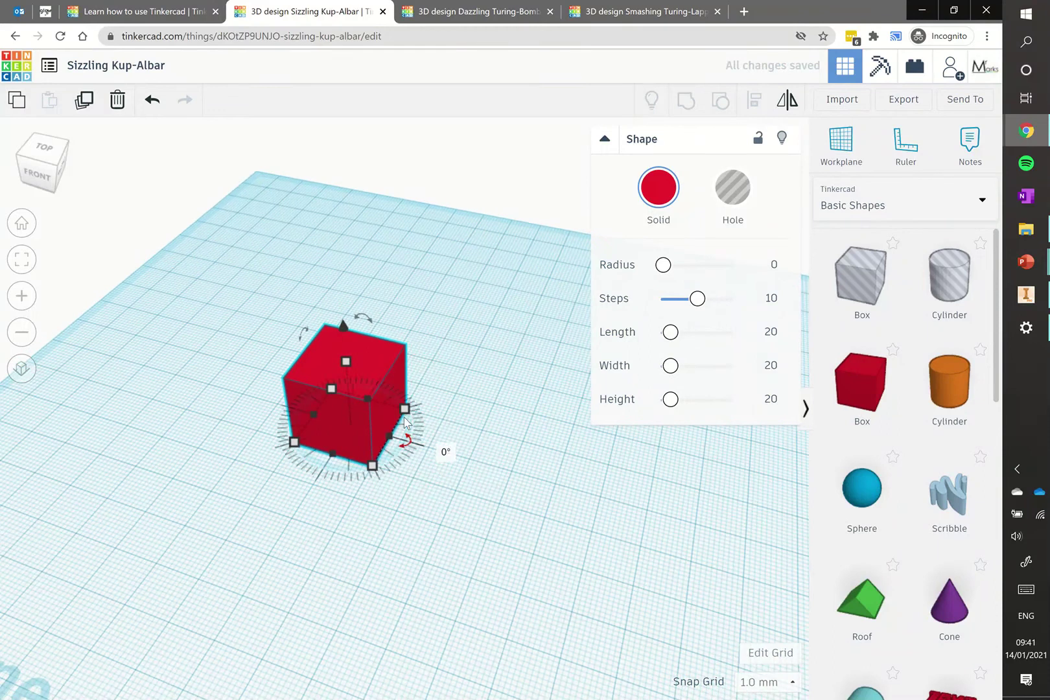
left_click_drag(412, 404, 433, 341)
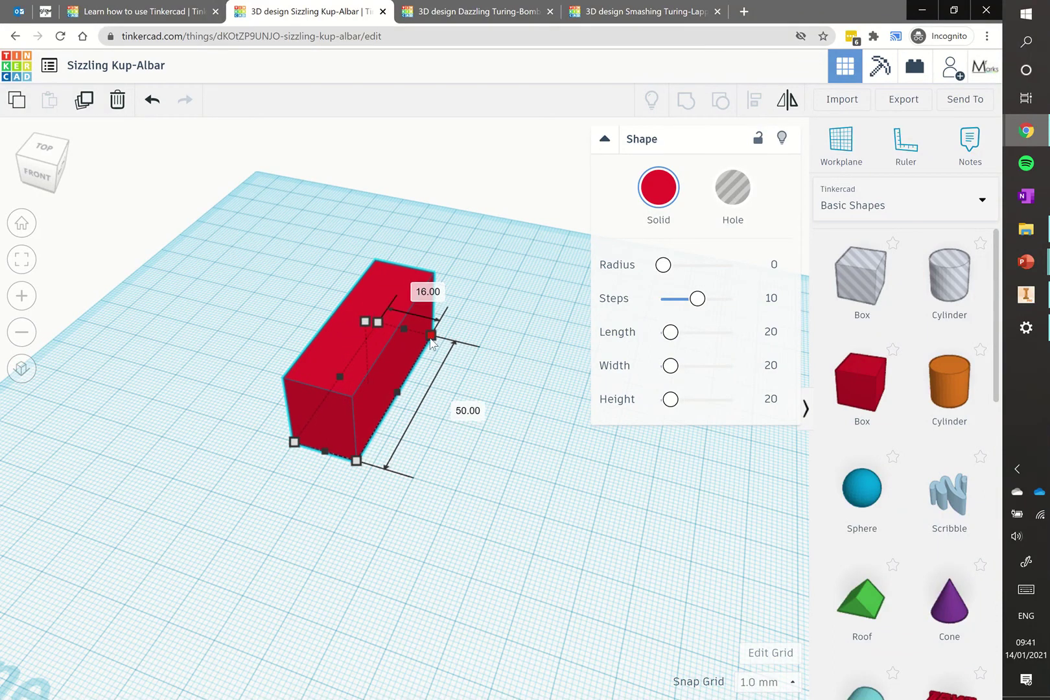
left_click(475, 413)
type("70")
key("Return")
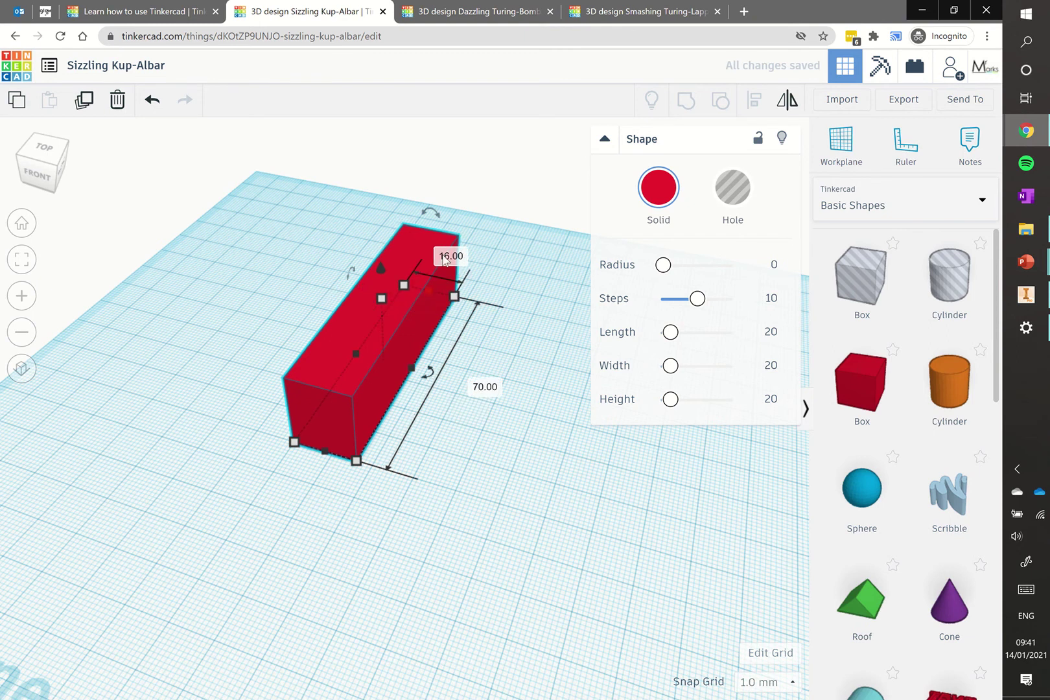
left_click(443, 254)
type("1")
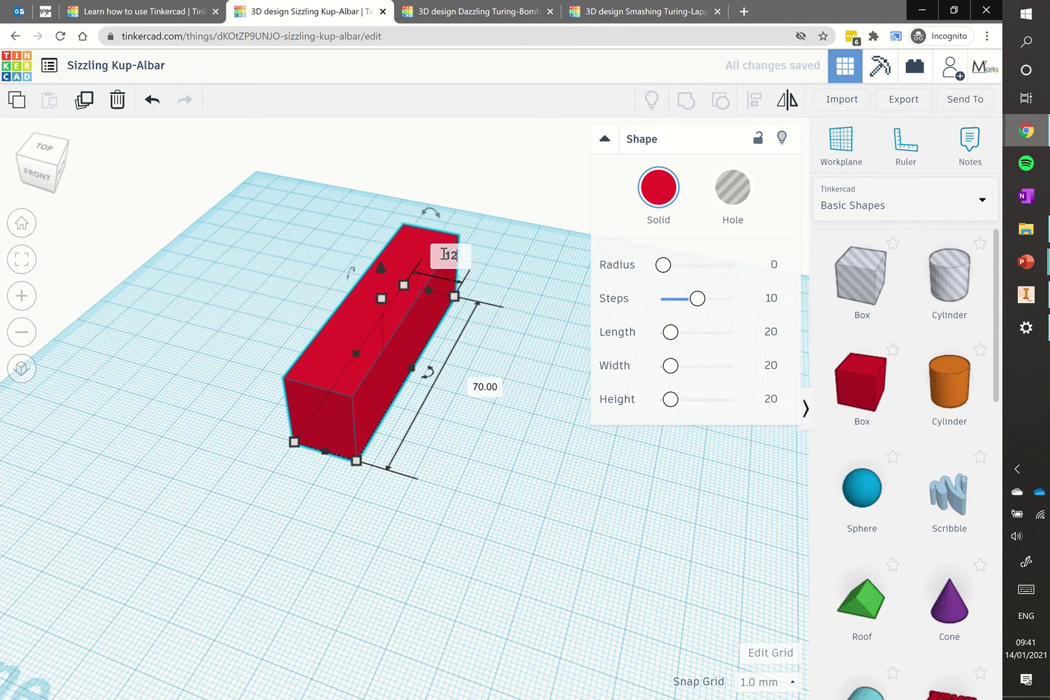
type("2")
key("Return")
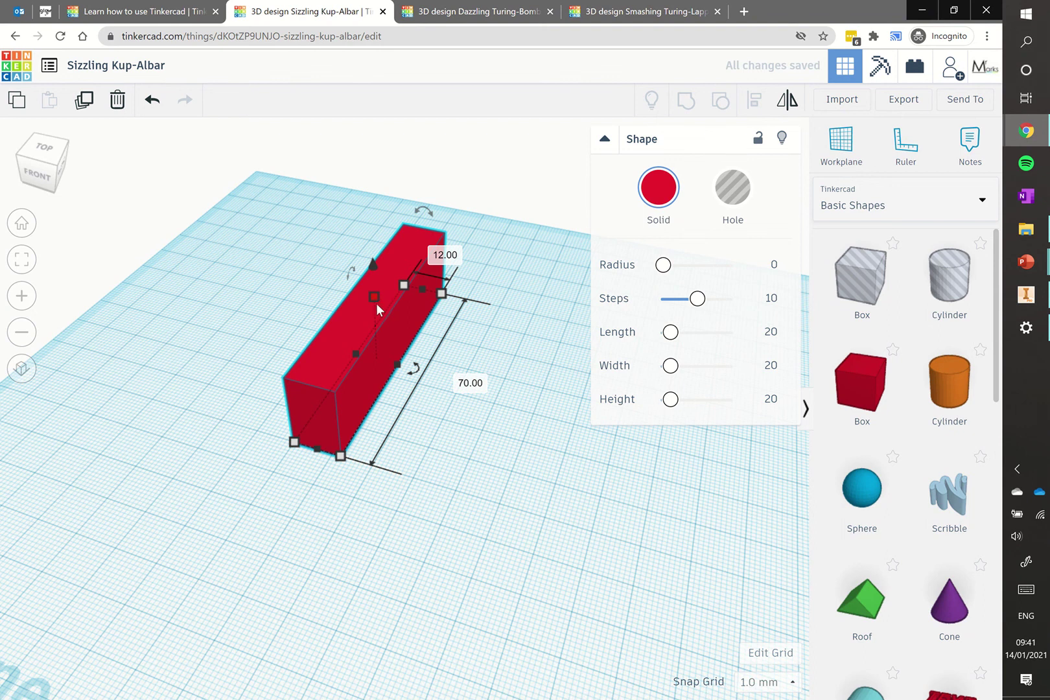
left_click_drag(376, 303, 378, 305)
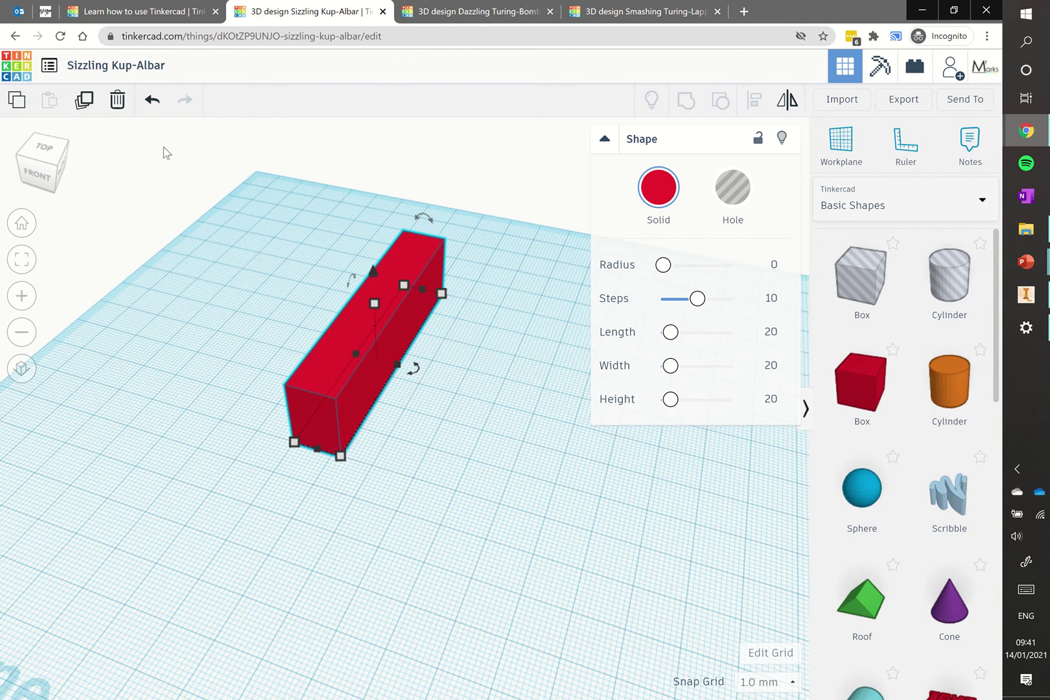
Duplicate the long bar and move the copy 58 mm sideways, parallel to the original, to form a second leg
left_click(85, 102)
left_click_drag(386, 401, 601, 453)
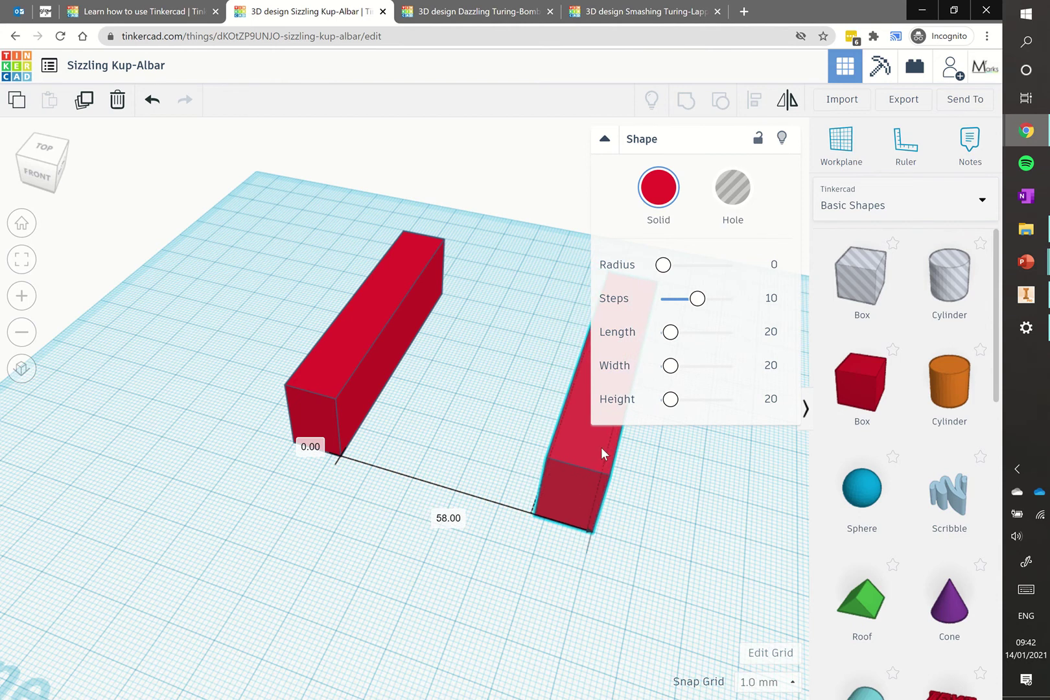
left_click_drag(600, 447, 600, 447)
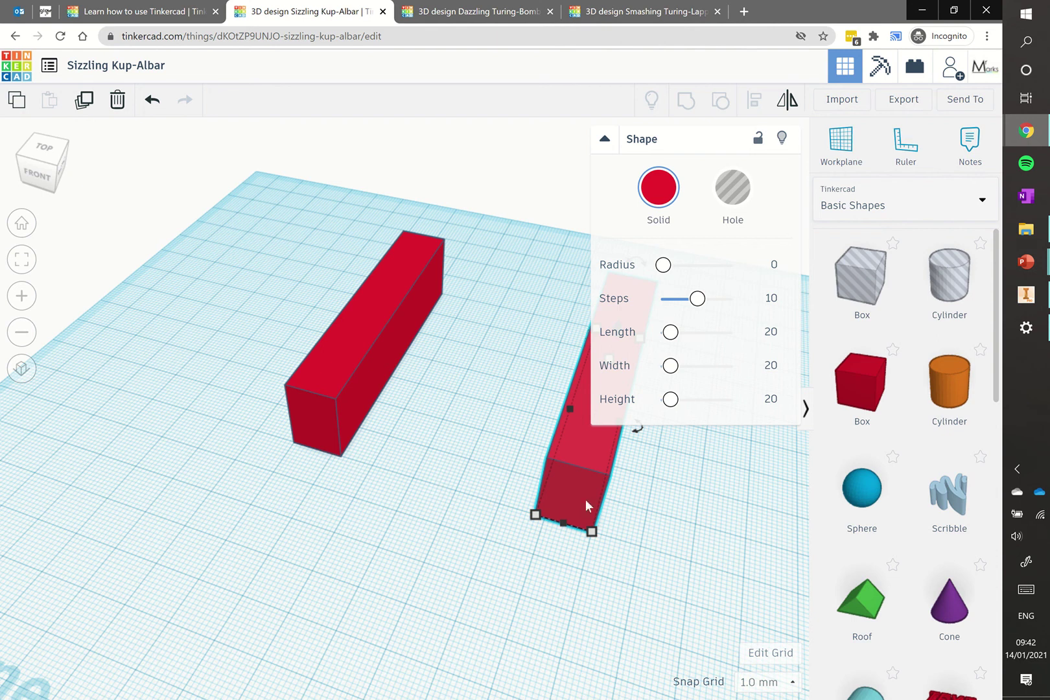
right_click_drag(612, 533, 578, 519)
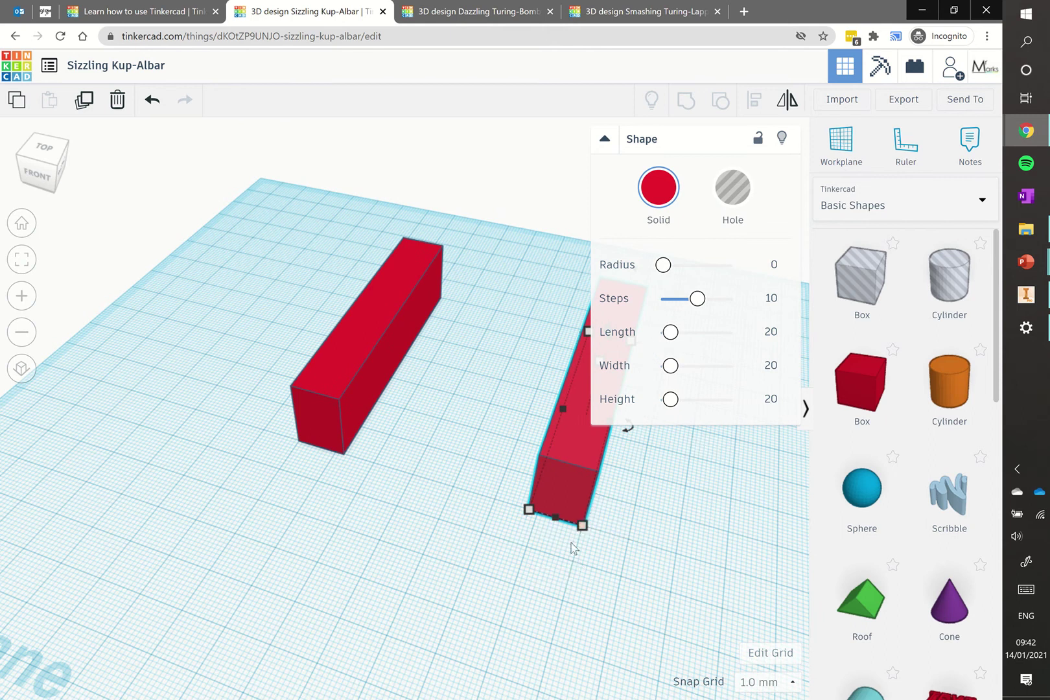
right_click_drag(415, 504, 368, 493)
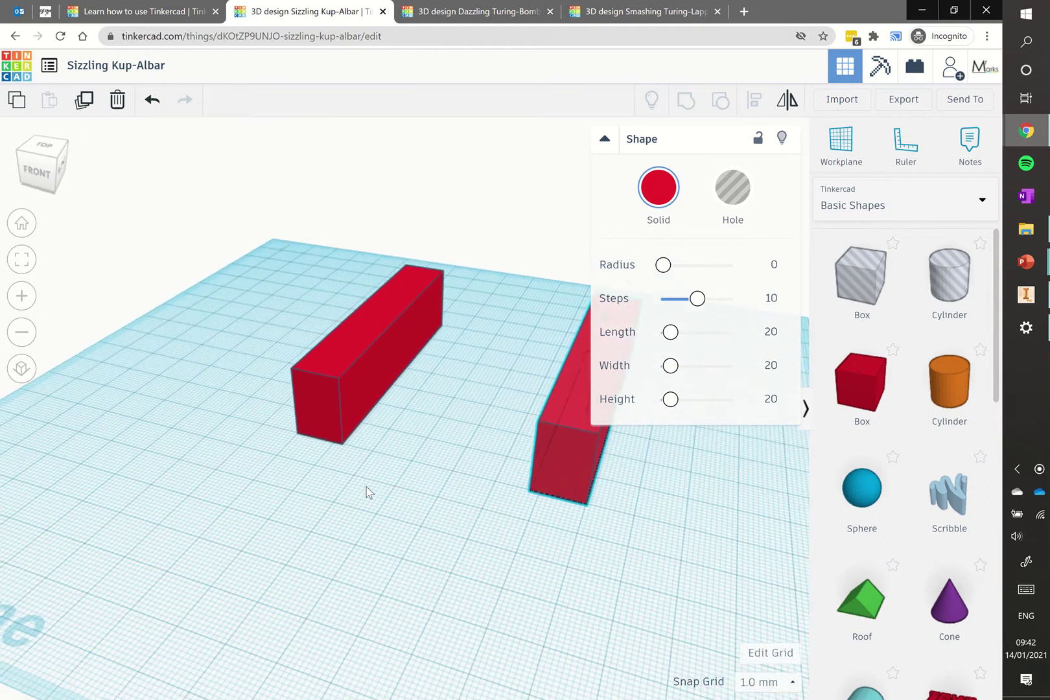
left_click(510, 501)
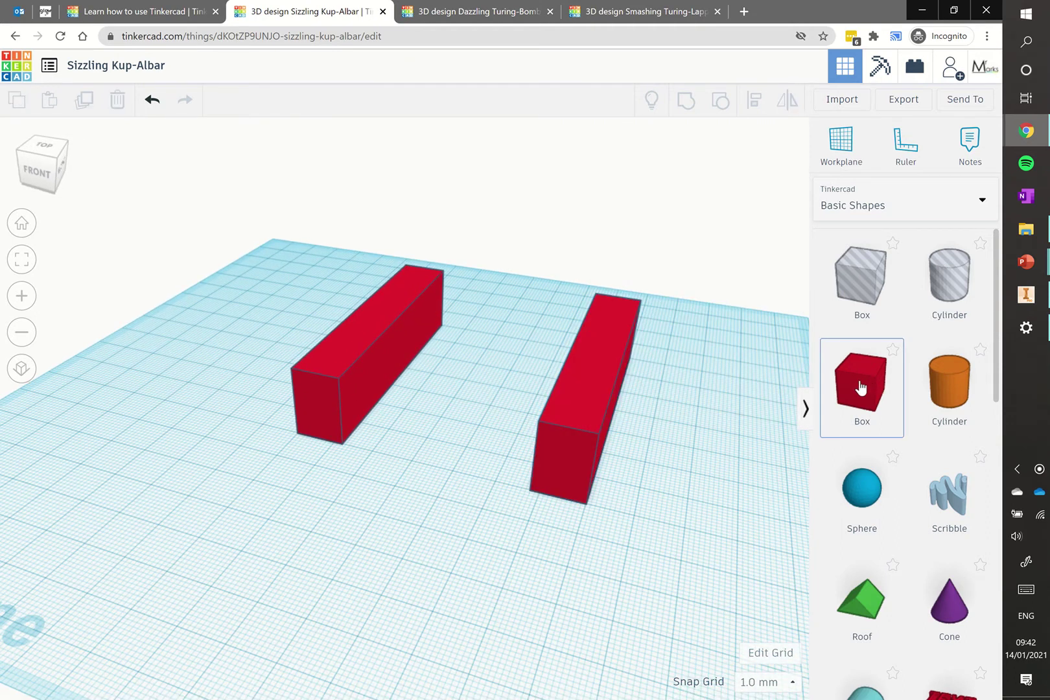
Add another solid box in front of the two bars and set its footprint to 70 by 70 mm
left_click_drag(868, 386, 271, 524)
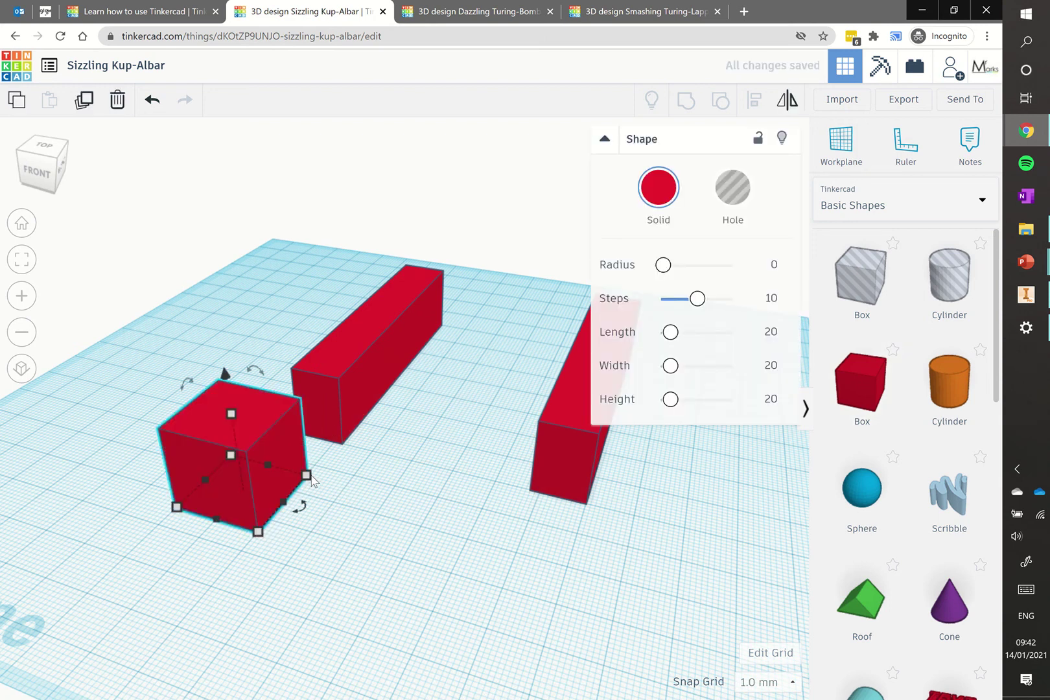
left_click_drag(307, 477, 486, 491)
left_click_drag(421, 483, 466, 463)
left_click(512, 533)
key("BackSpace")
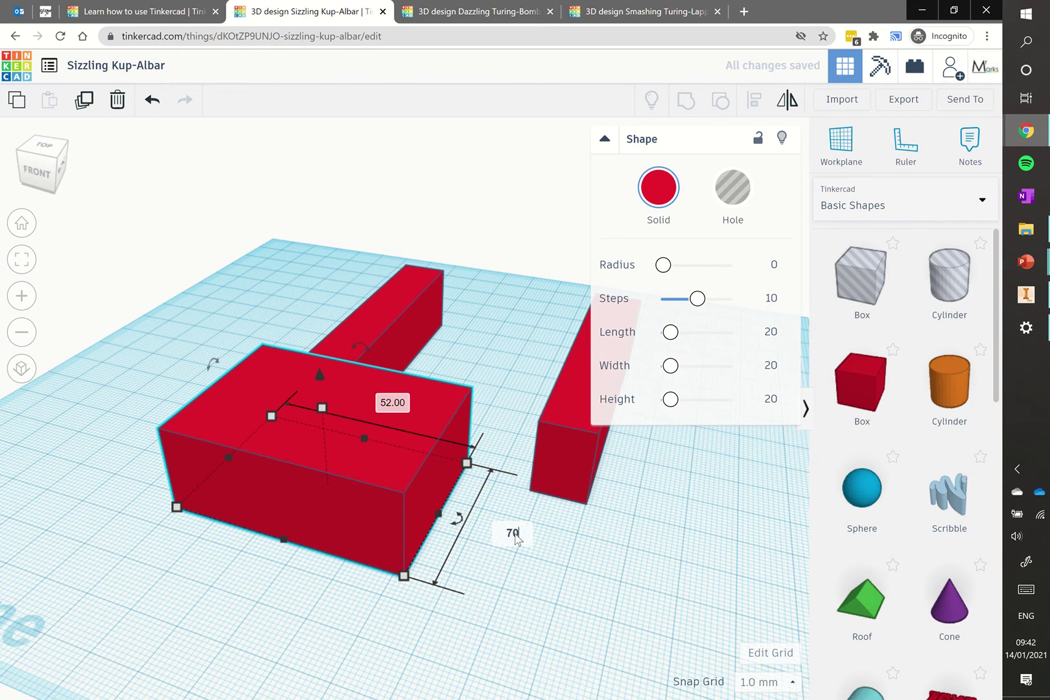
type("70")
key("Return")
left_click(435, 347)
type("70")
key("Return")
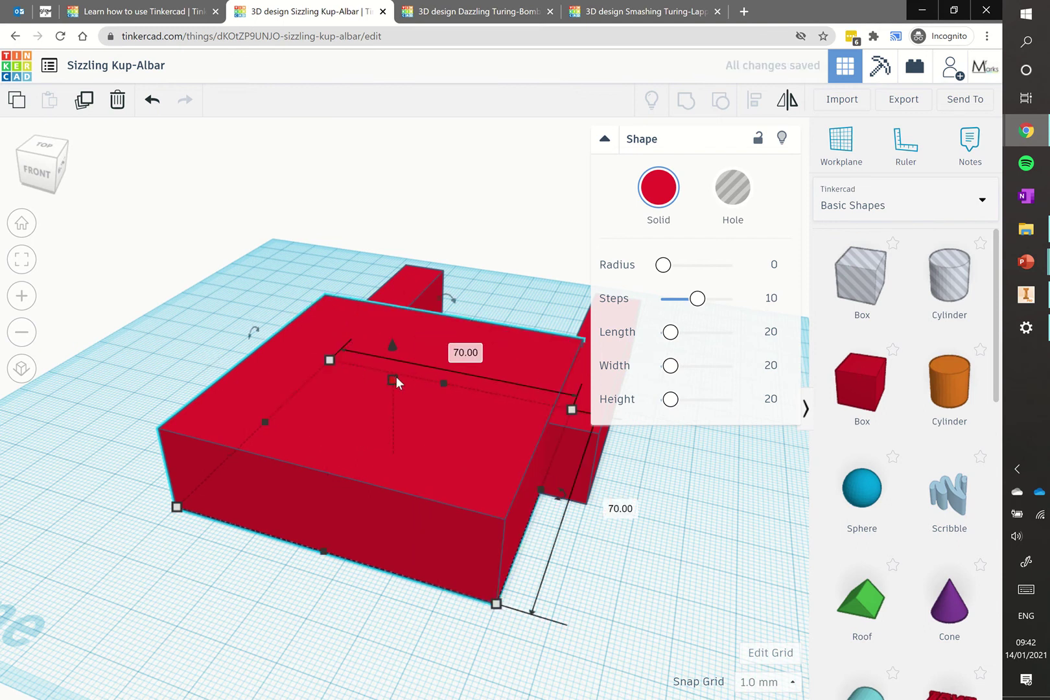
Set the height of the 70 mm square block to 30 mm
left_click_drag(394, 378, 398, 367)
left_click(465, 412)
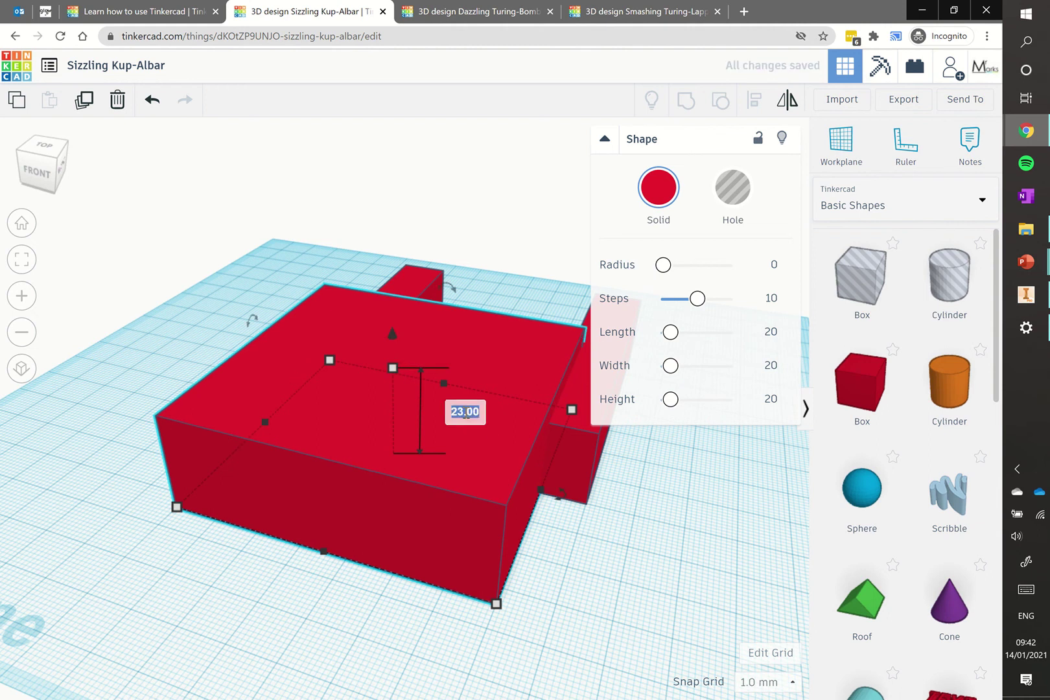
type("30")
key("Return")
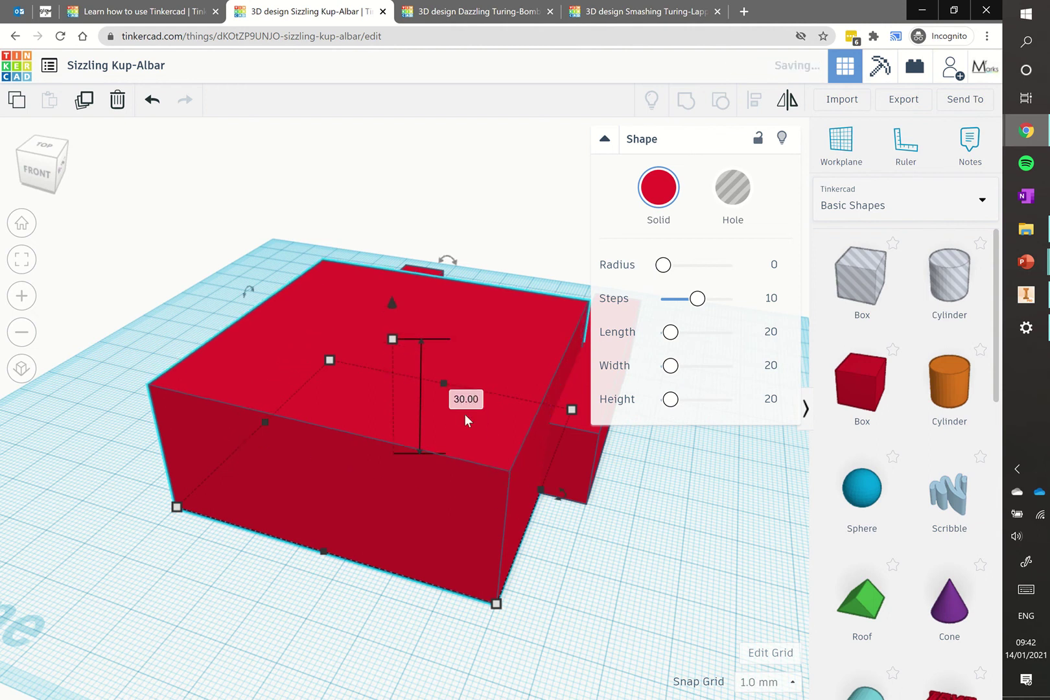
Raise the large block 18 mm and move it so it sits flush on top of the two legs
left_click_drag(393, 306, 424, 219)
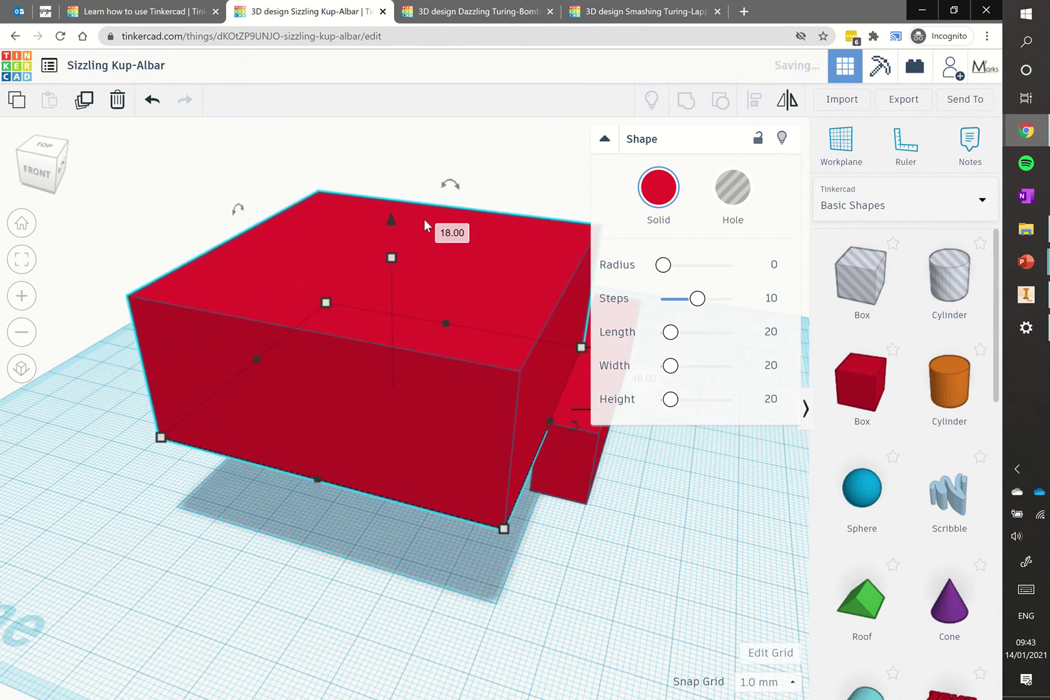
right_click_drag(284, 452, 226, 512)
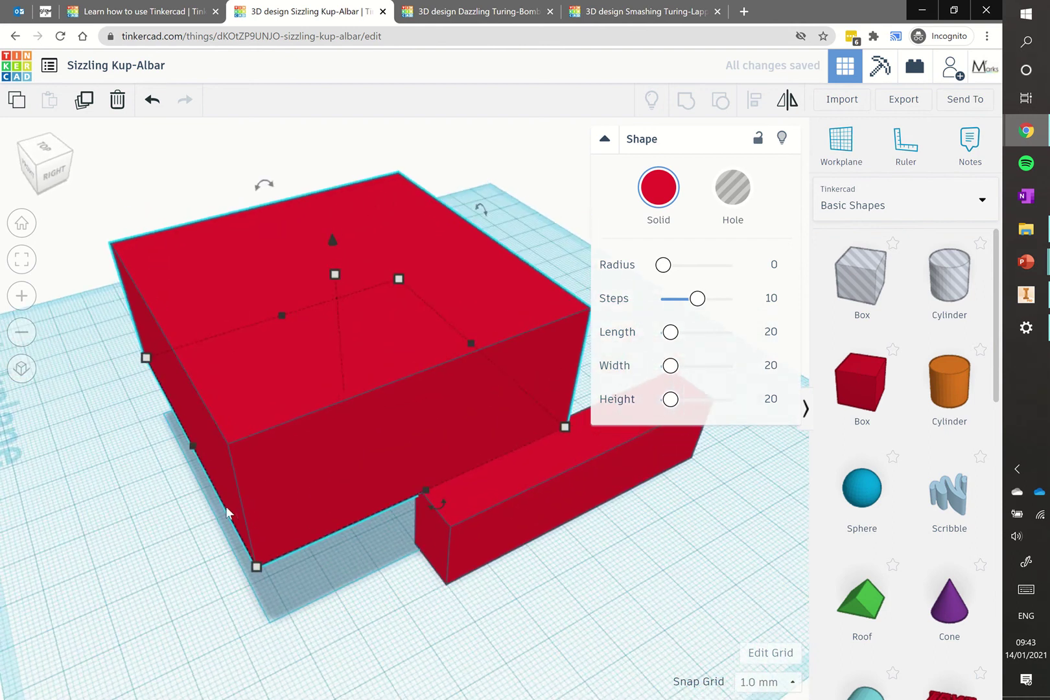
left_click_drag(288, 512, 491, 446)
left_click(208, 527)
right_click_drag(208, 527, 529, 514)
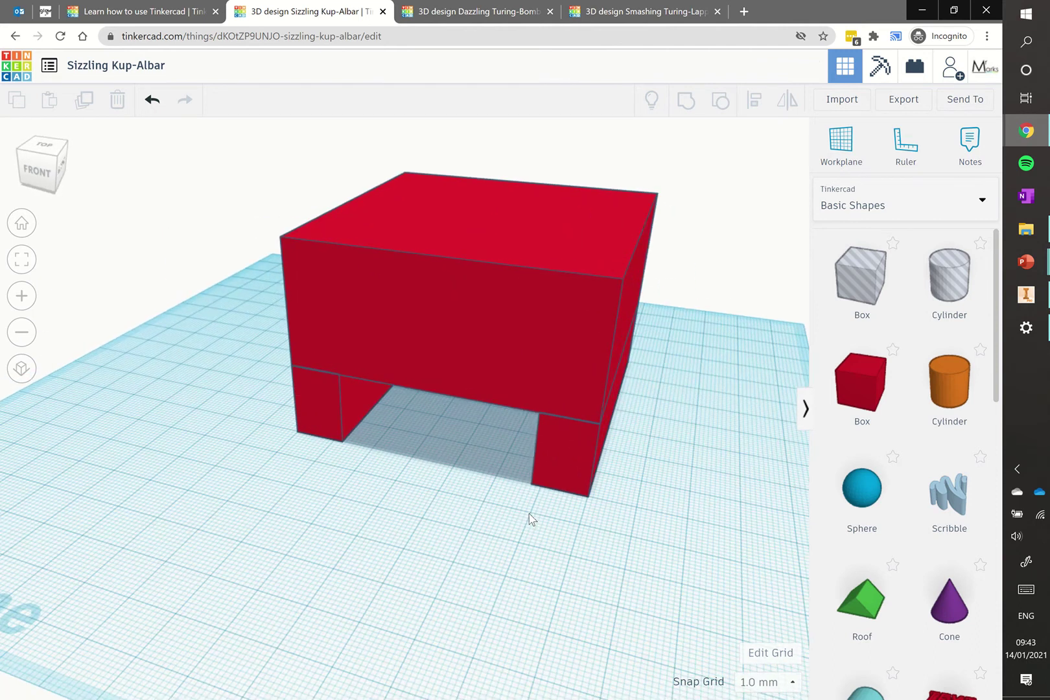
Select the large block and both legs and group them into a single shape
left_click(571, 447)
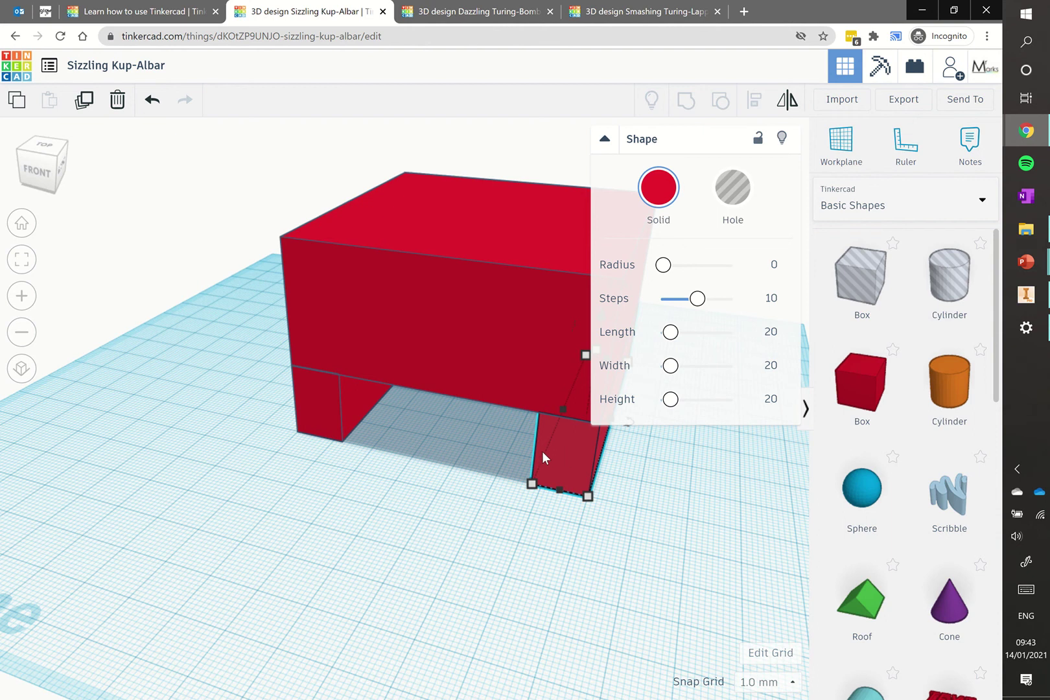
left_click(438, 328, "shift")
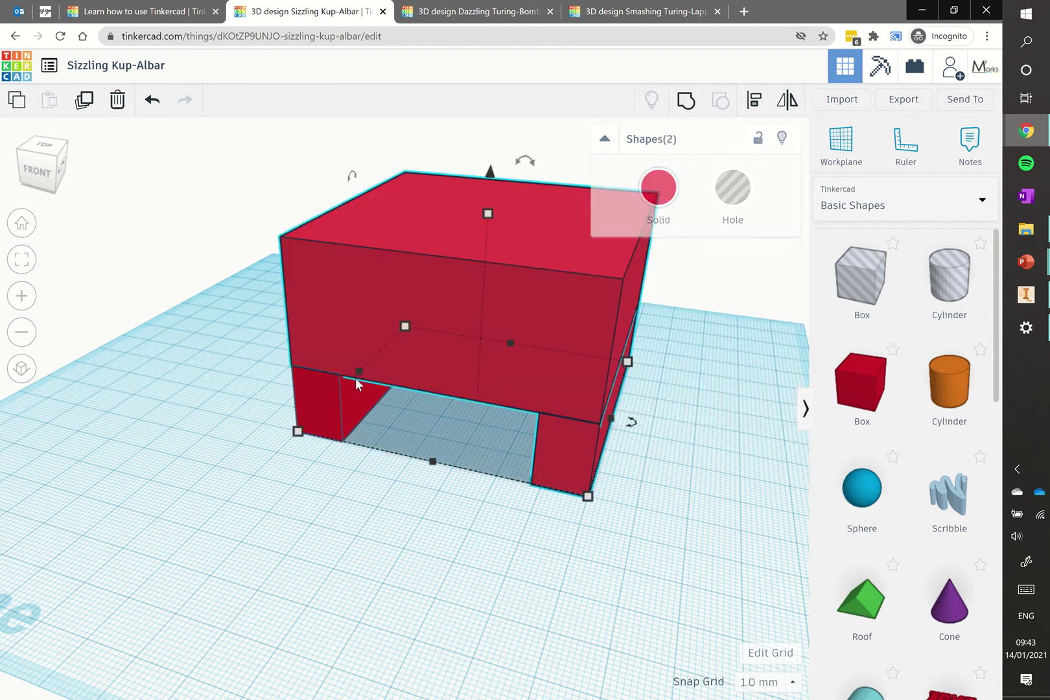
left_click(319, 394, "shift")
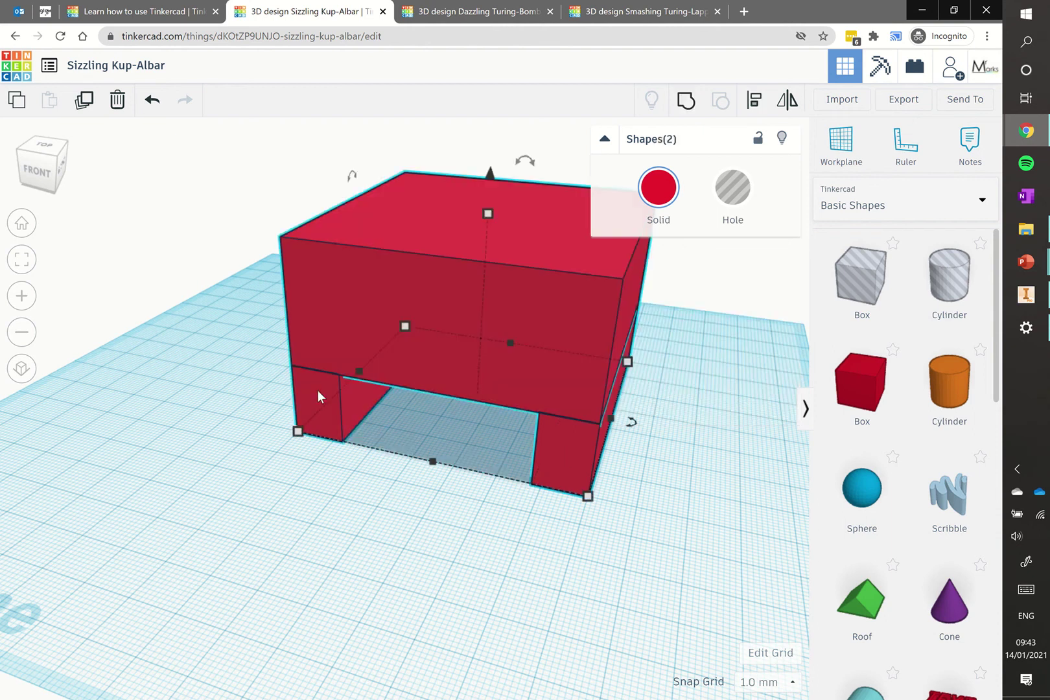
left_click(686, 102)
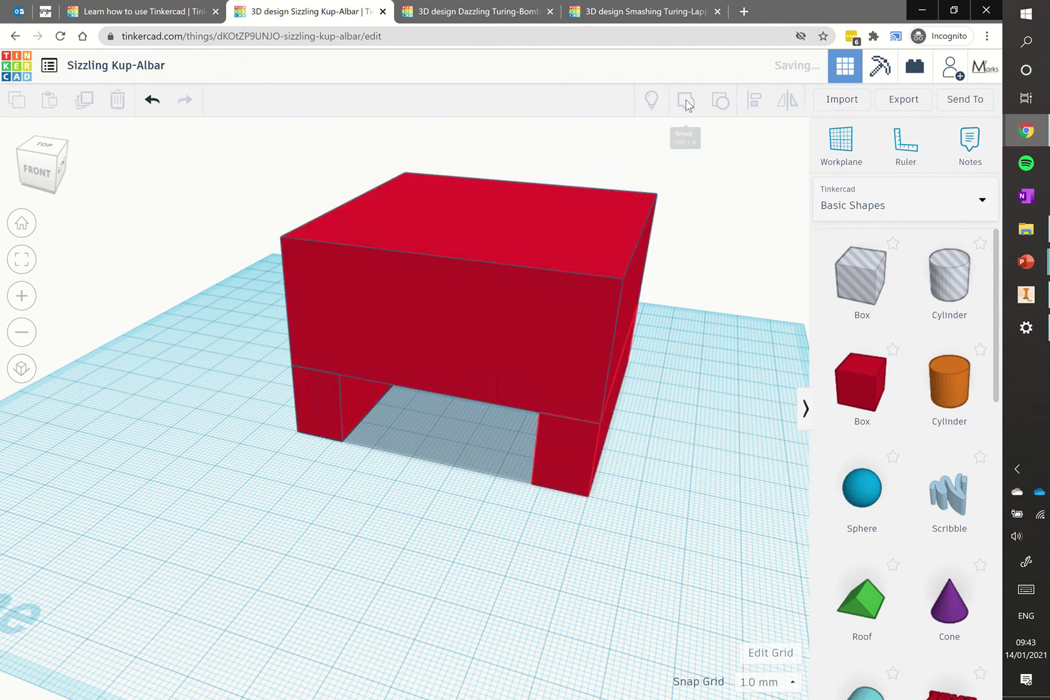
left_click(705, 364)
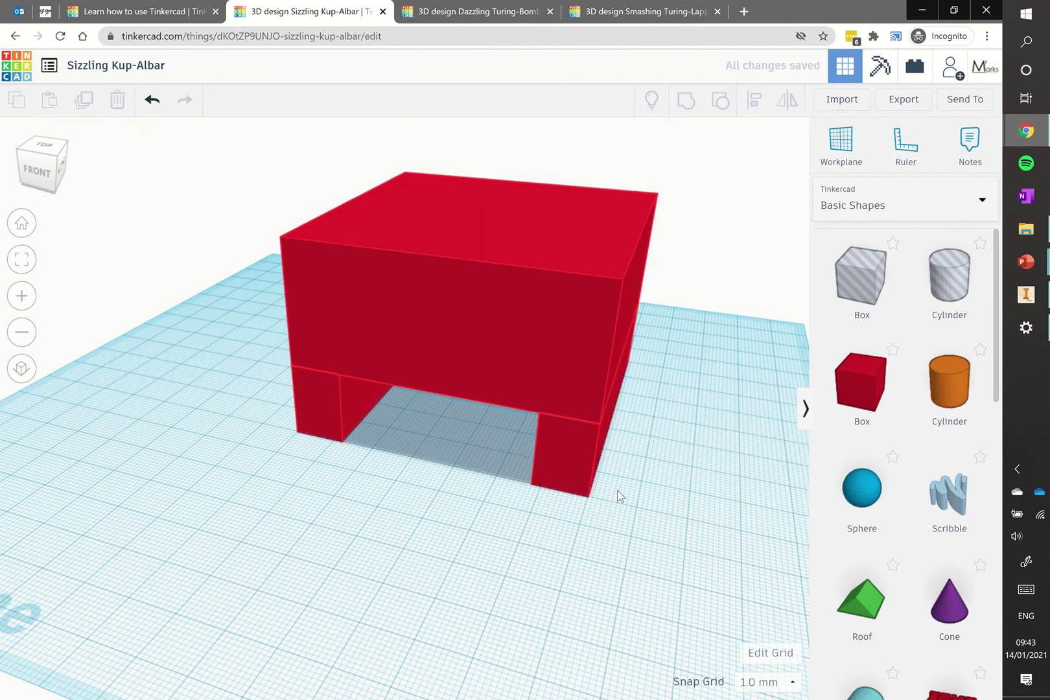
Add a box hole in front of the grouped block and set its footprint to 80 by 20 mm
right_click_drag(465, 446, 439, 453)
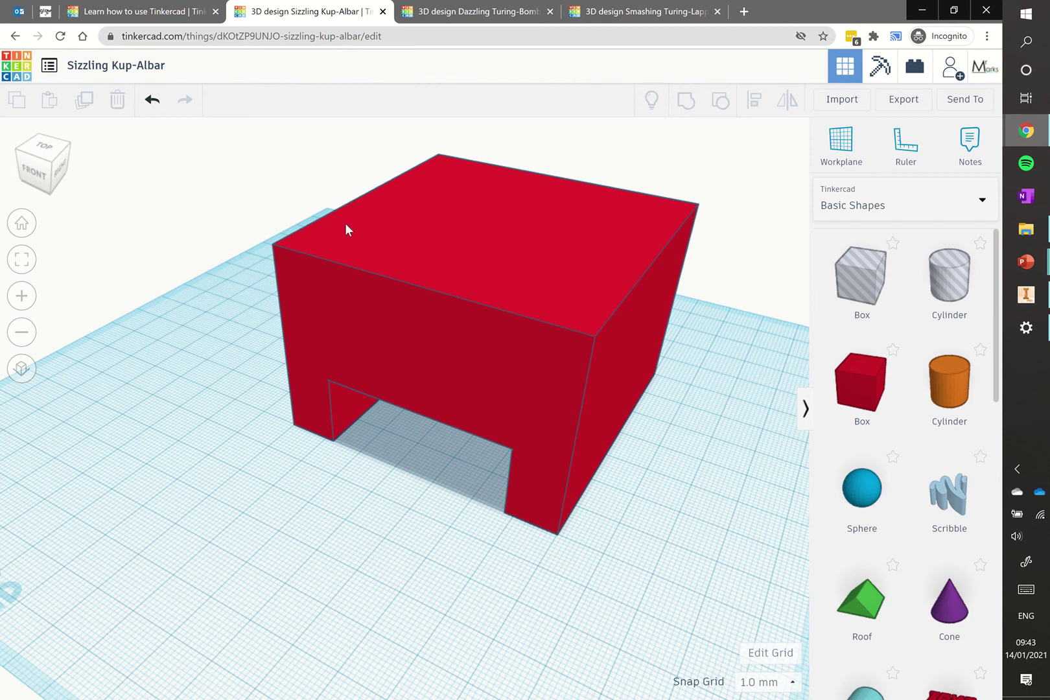
left_click_drag(846, 292, 214, 507)
left_click_drag(277, 491, 426, 530)
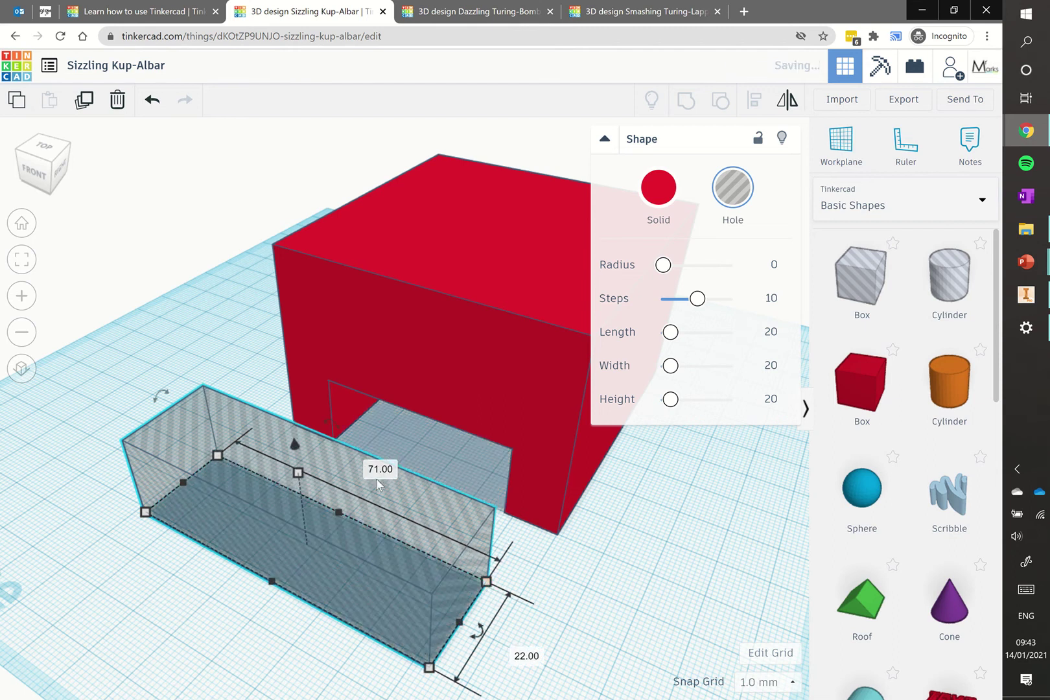
left_click(371, 469)
type("80")
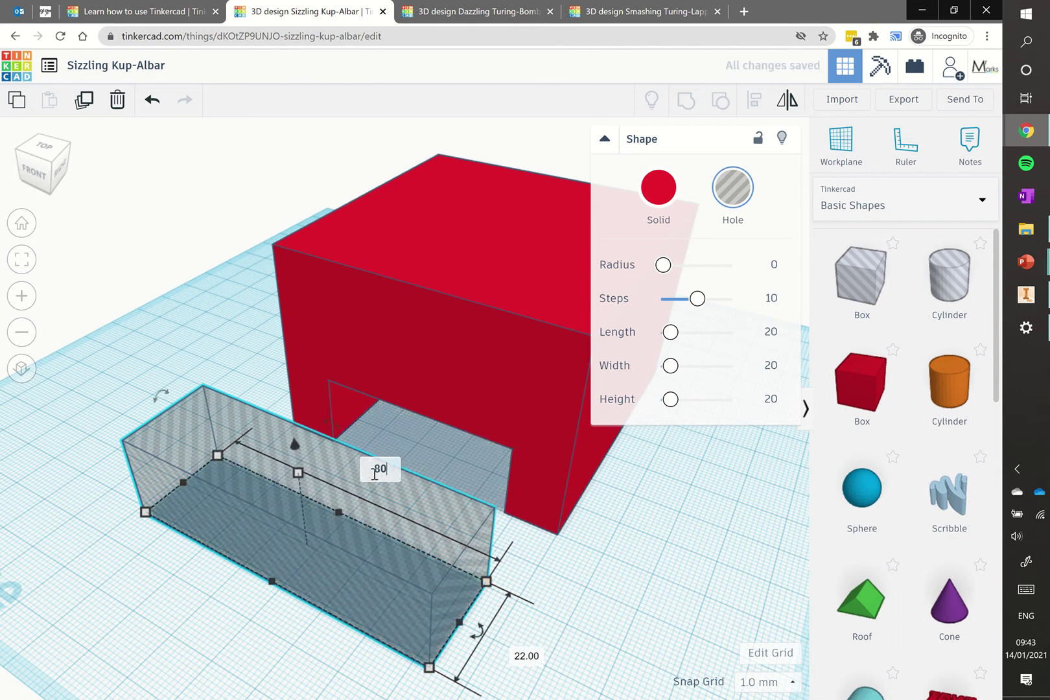
key("Tab")
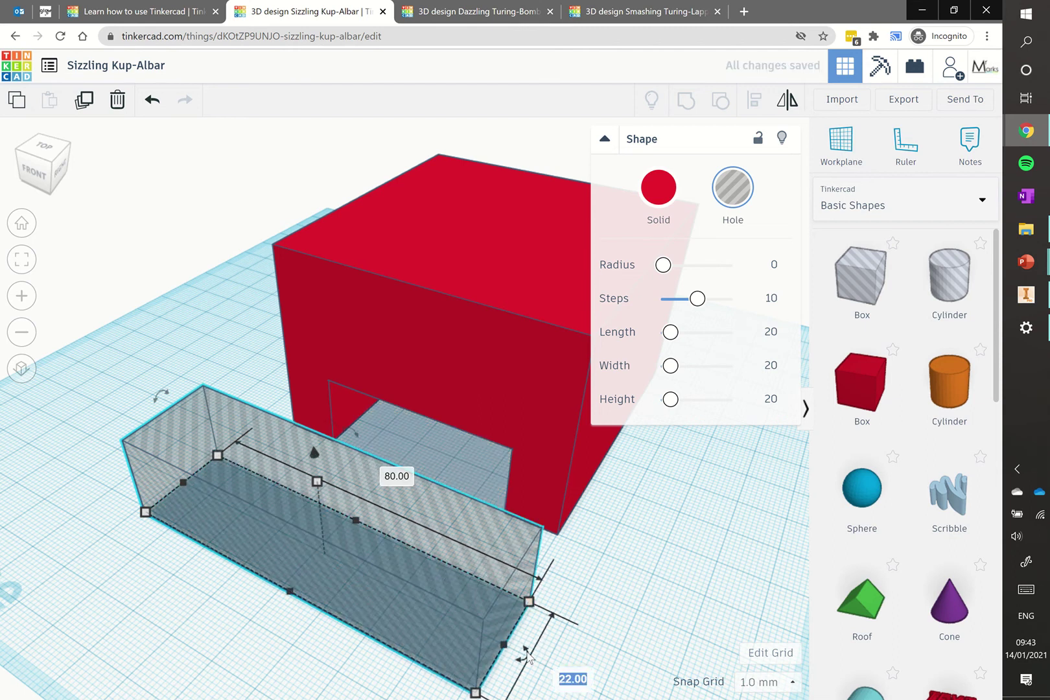
type("20")
key("Return")
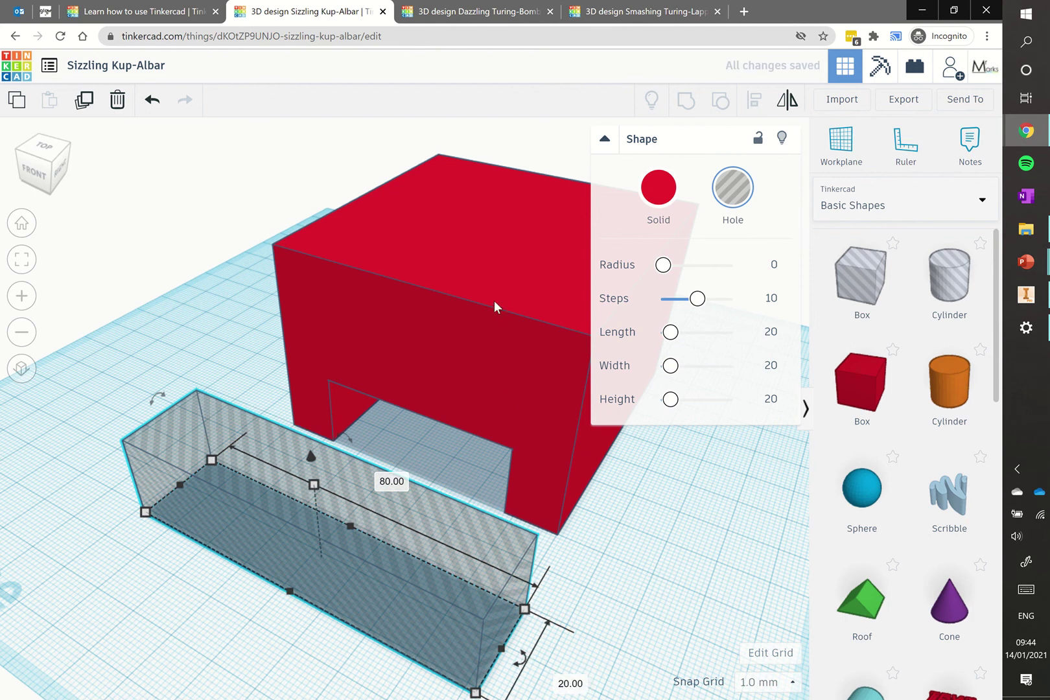
Reduce the box hole's height to 15 mm and raise it 34 mm above the workplane
scroll(494, 302, "down", 2)
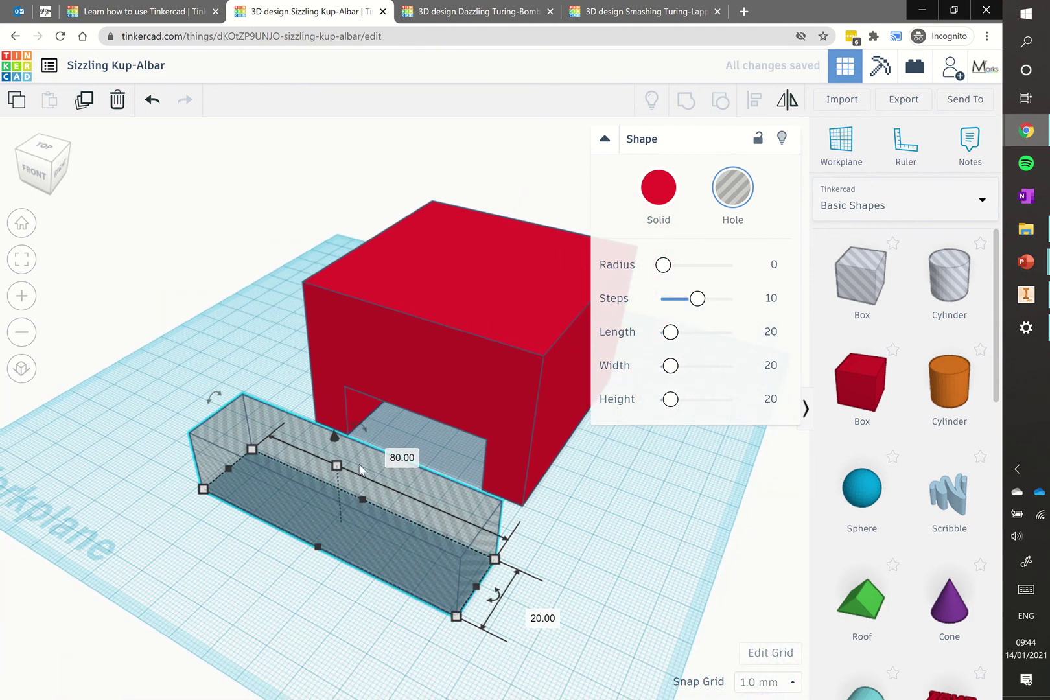
left_click_drag(338, 475, 333, 483)
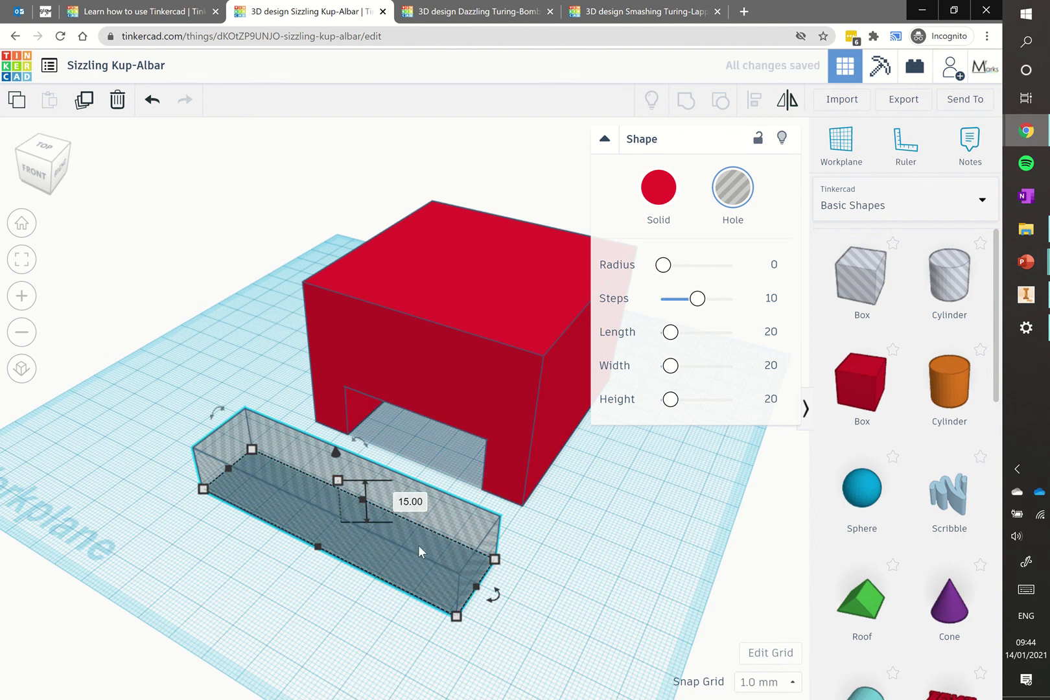
right_click_drag(626, 546, 470, 526)
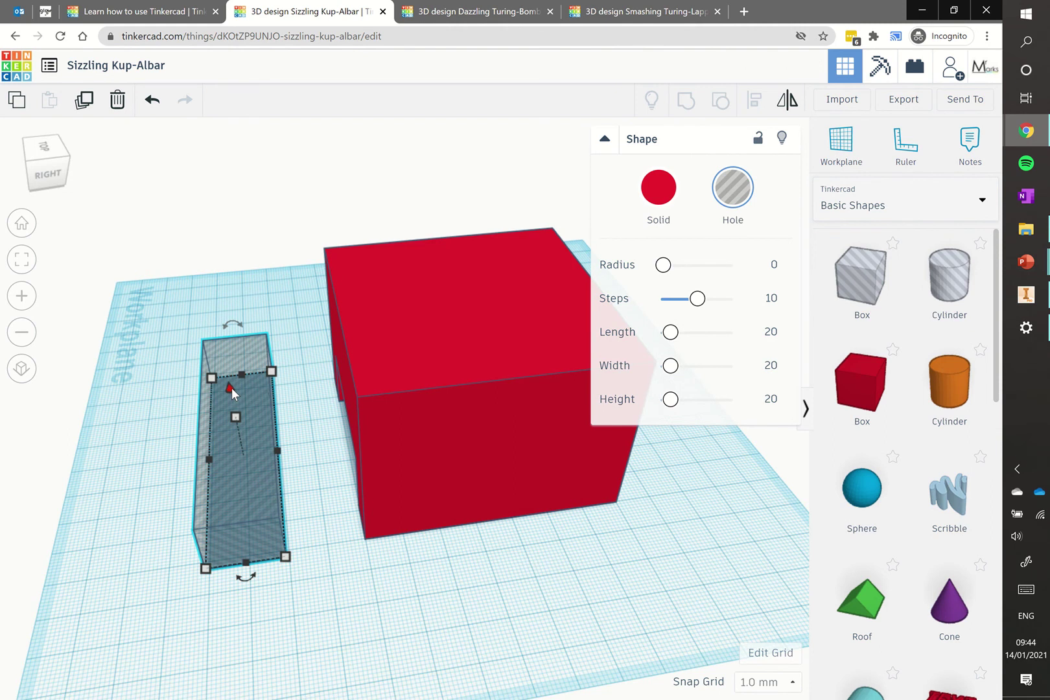
left_click_drag(232, 388, 240, 289)
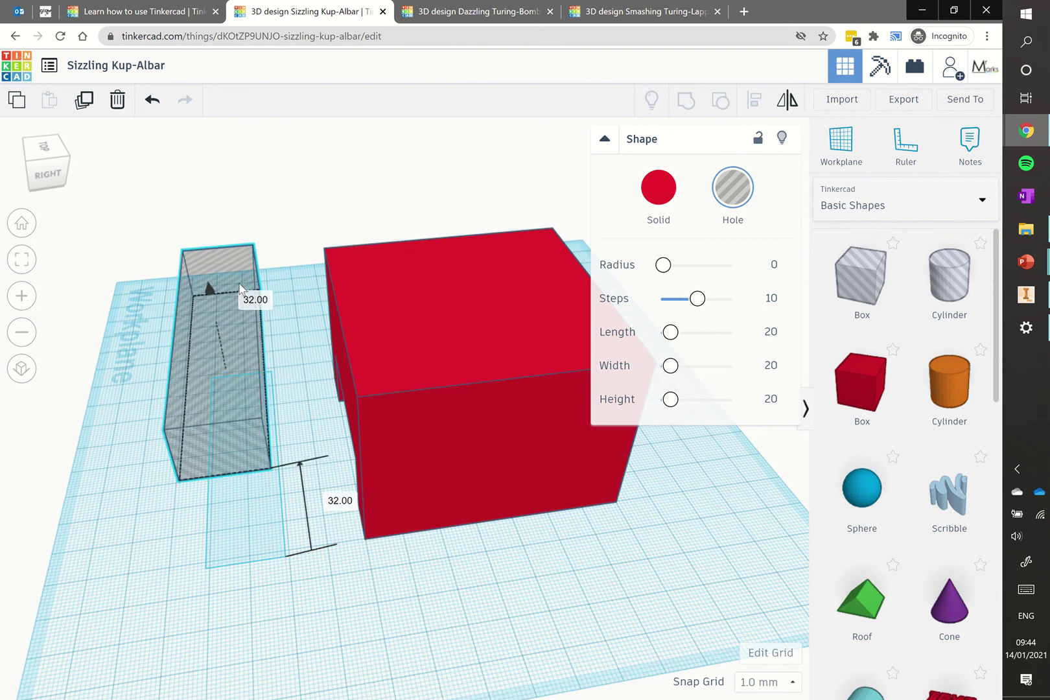
left_click_drag(240, 280, 241, 275)
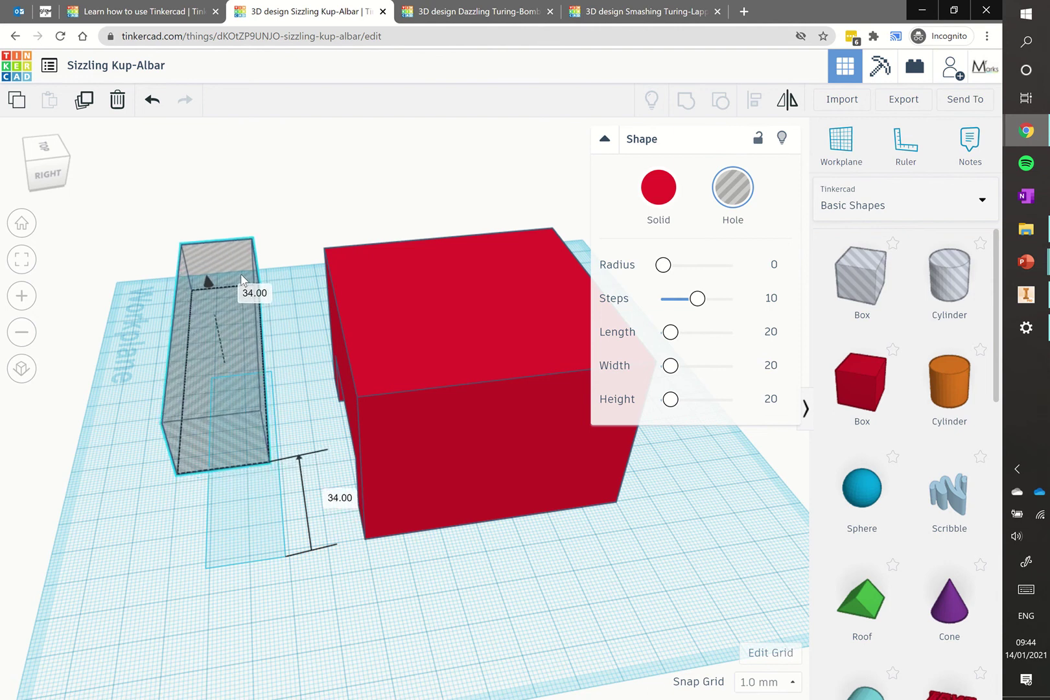
Move the hole into the block's upper front half, spanning its full width, and lower it slightly so it sits level with the top face
left_click_drag(204, 412, 439, 398)
right_click_drag(235, 455, 530, 389)
right_click_drag(527, 344, 330, 452)
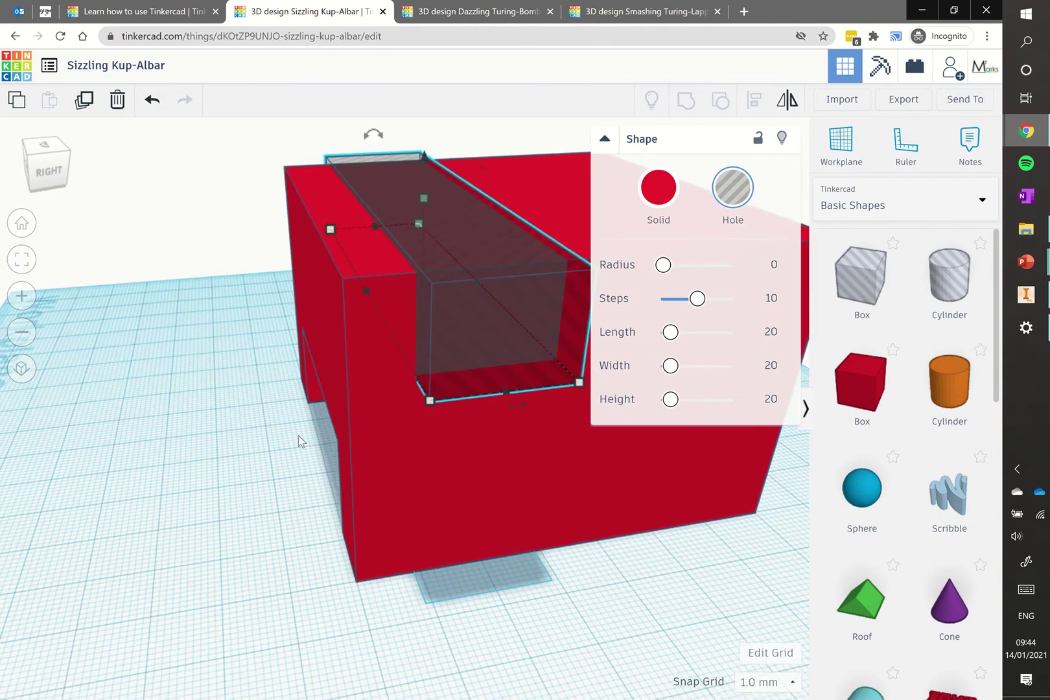
scroll(296, 435, "down", 3)
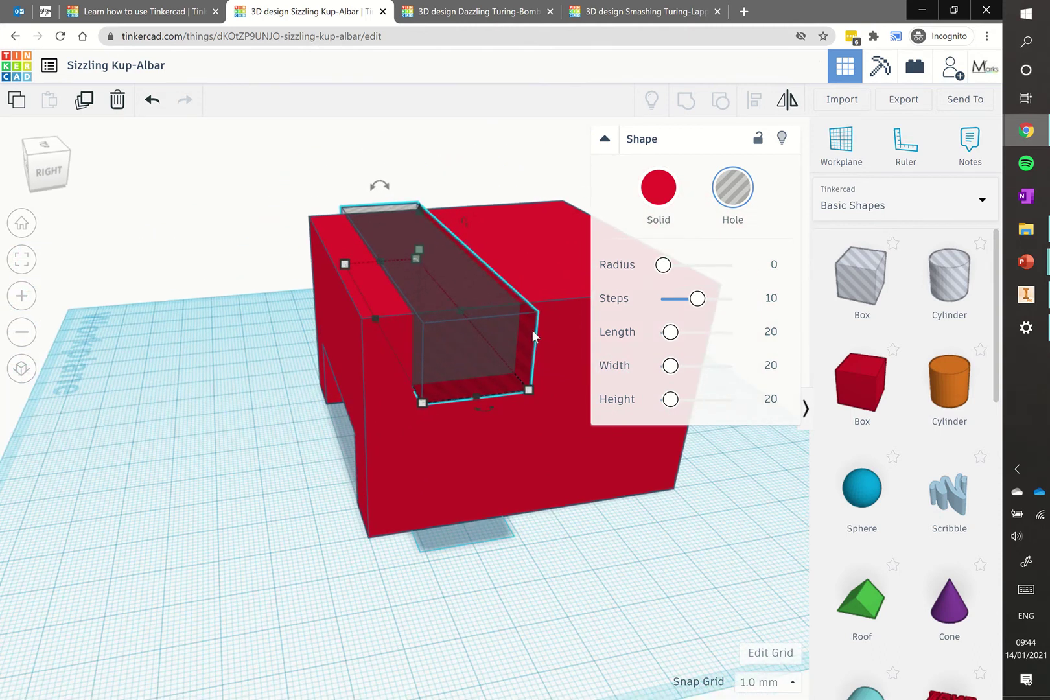
left_click_drag(425, 228, 422, 220)
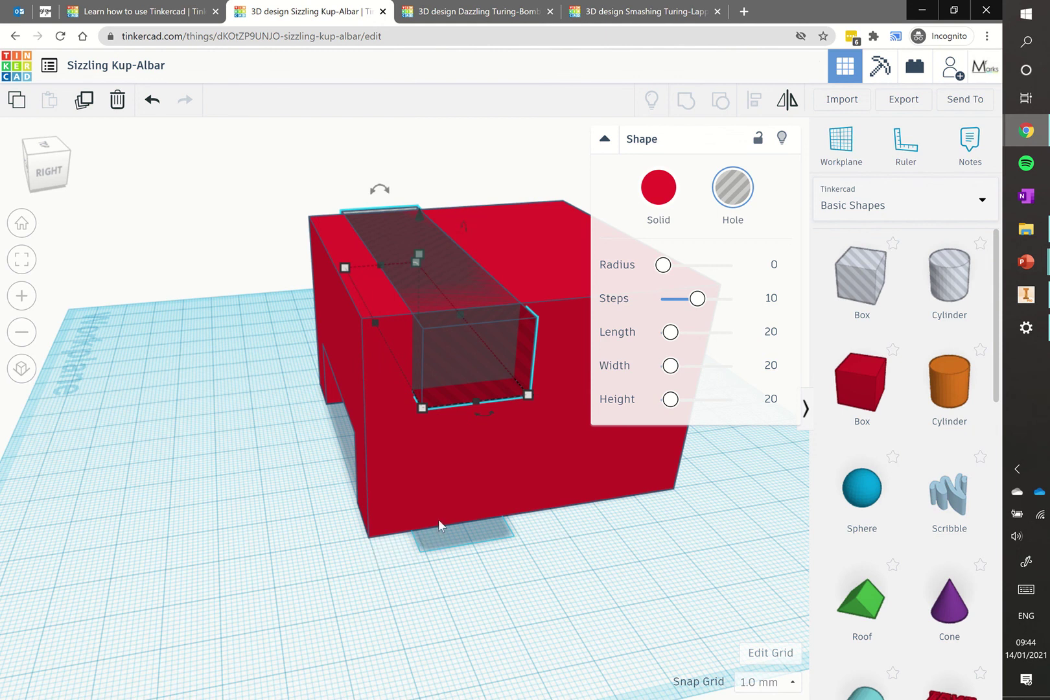
left_click_drag(437, 368, 454, 366)
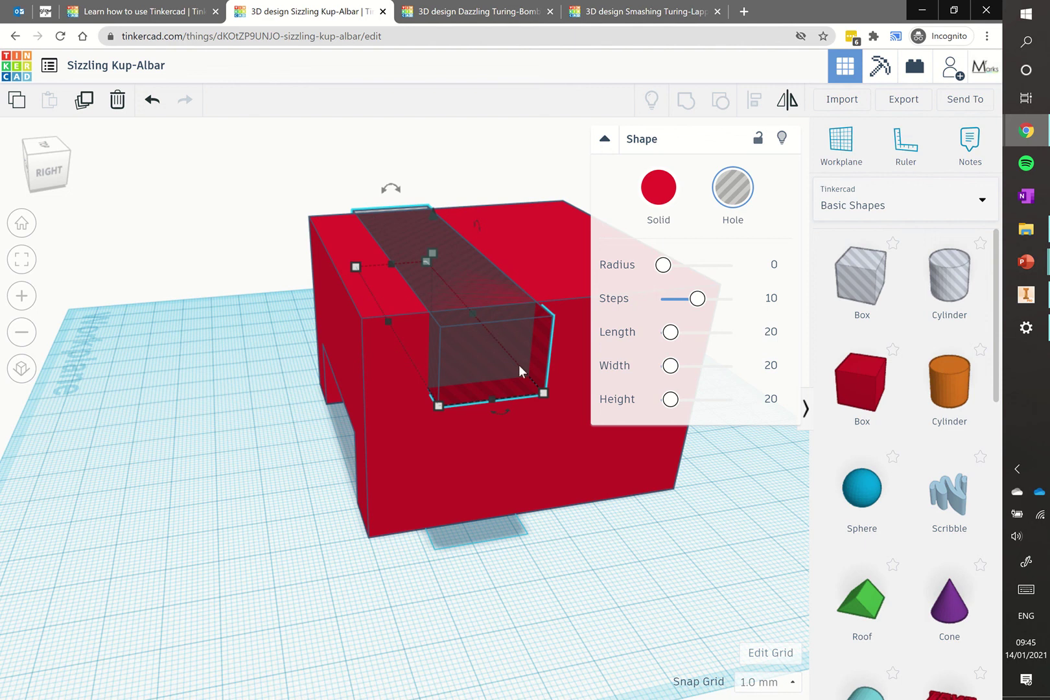
left_click(195, 495)
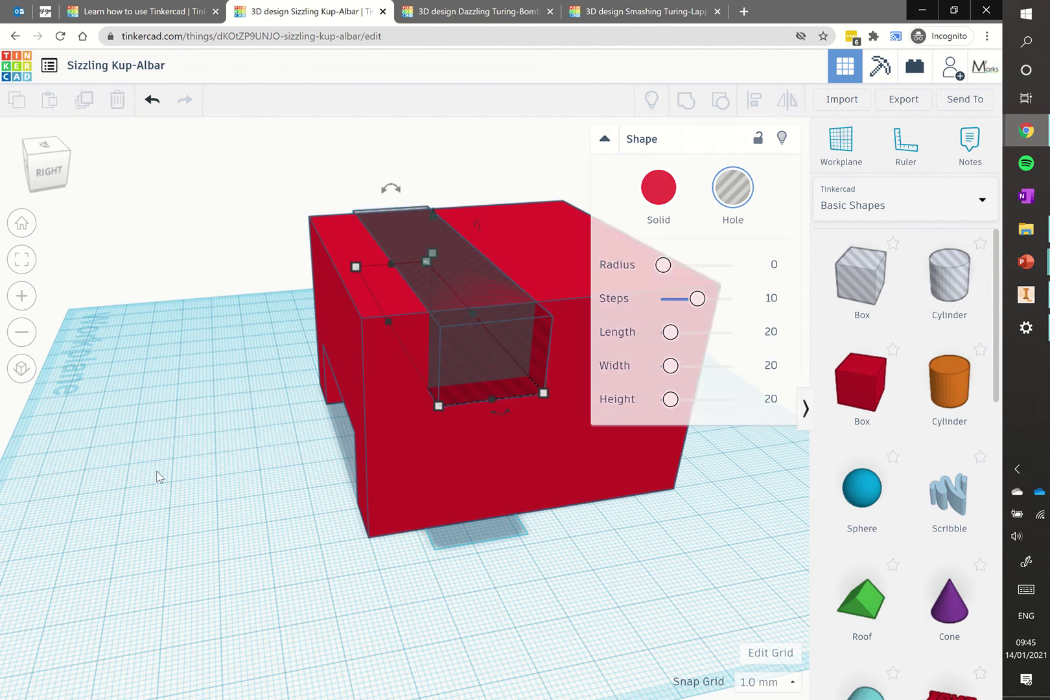
Group the box hole with the red block to cut the wide slot across its top
mouse_move(270, 431)
right_mouse_down()
mouse_move(282, 439)
mouse_move(248, 436)
mouse_move(288, 433)
right_mouse_up()
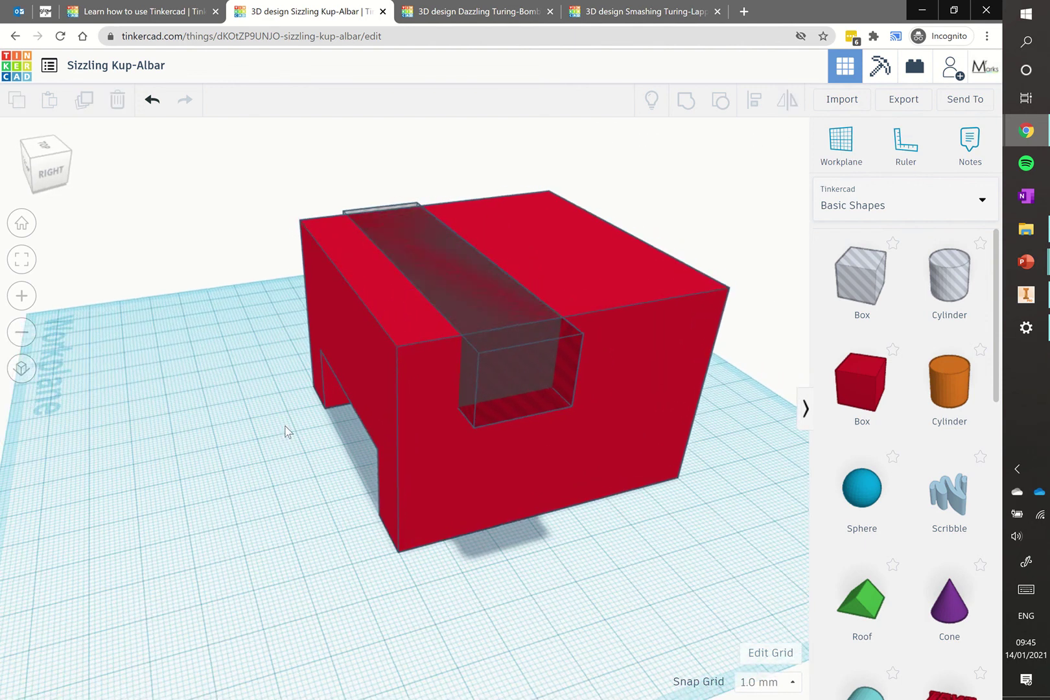
left_click(477, 409)
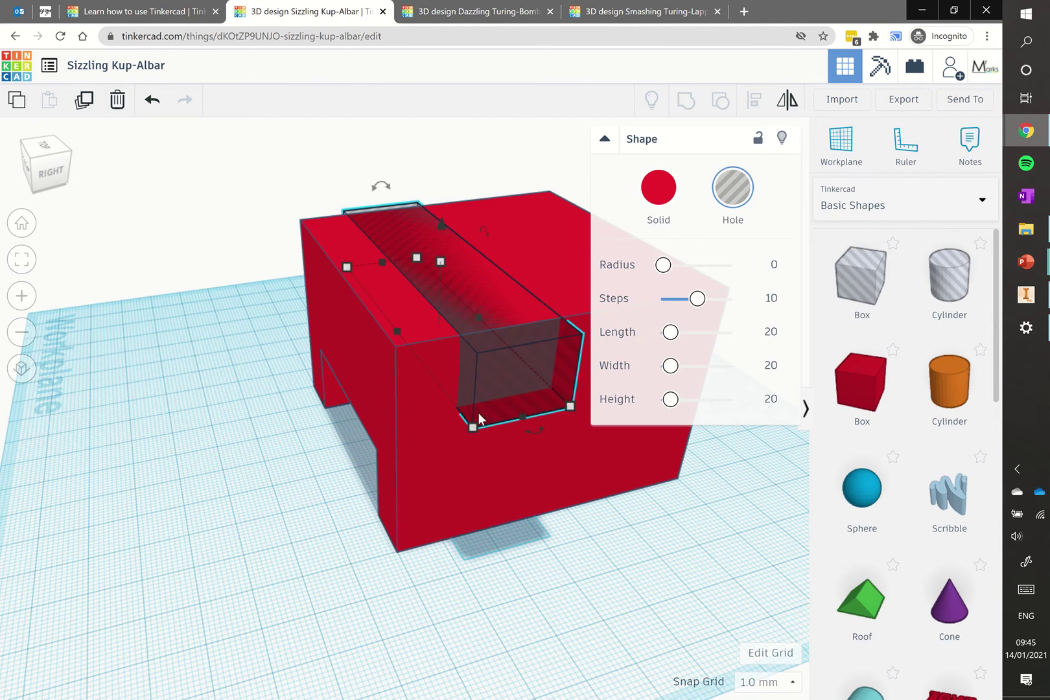
left_click(427, 427, "shift")
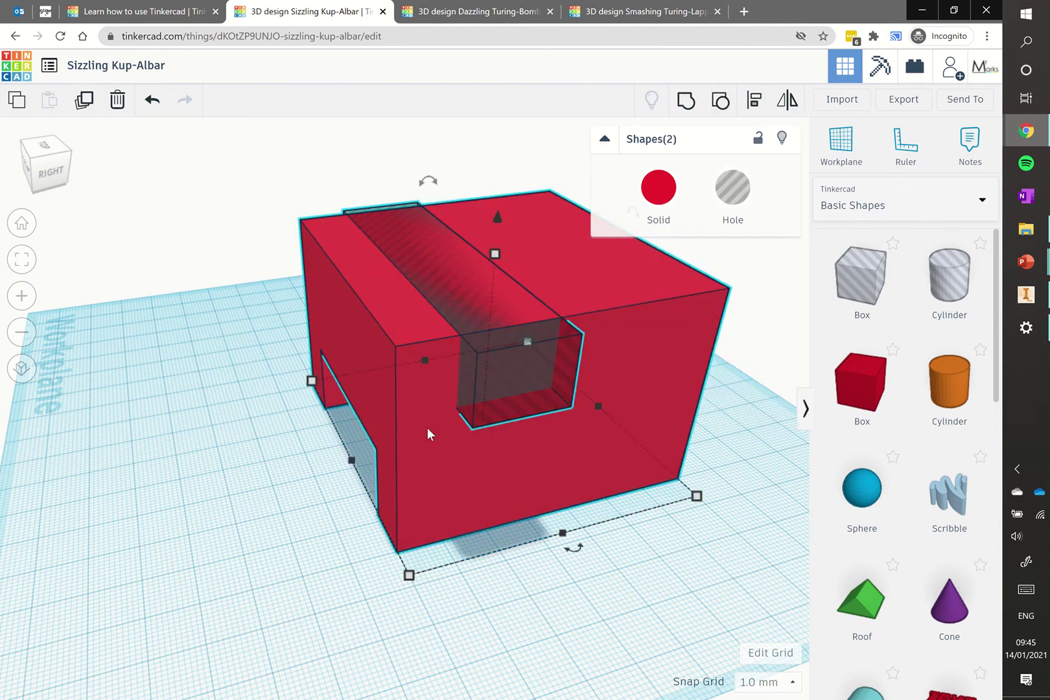
left_click(684, 107)
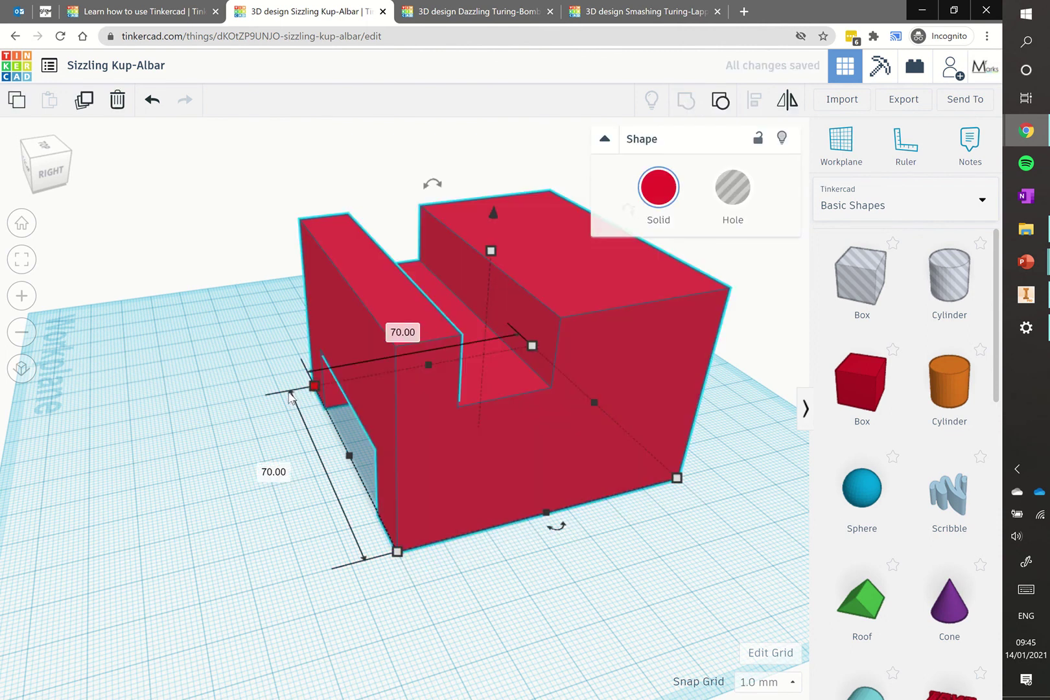
left_click(215, 302)
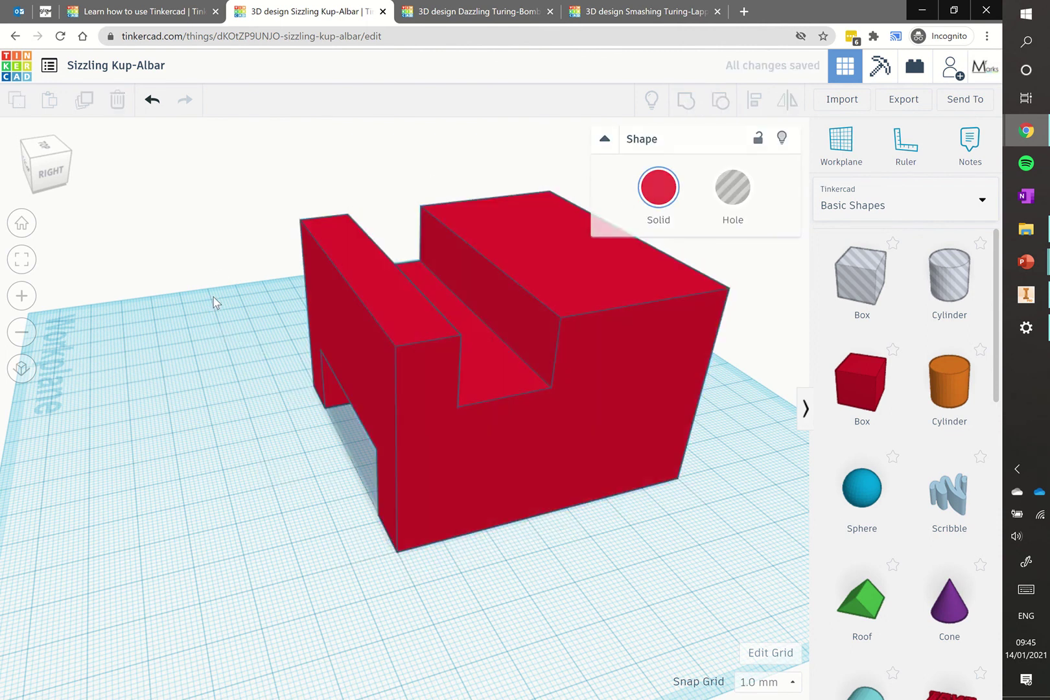
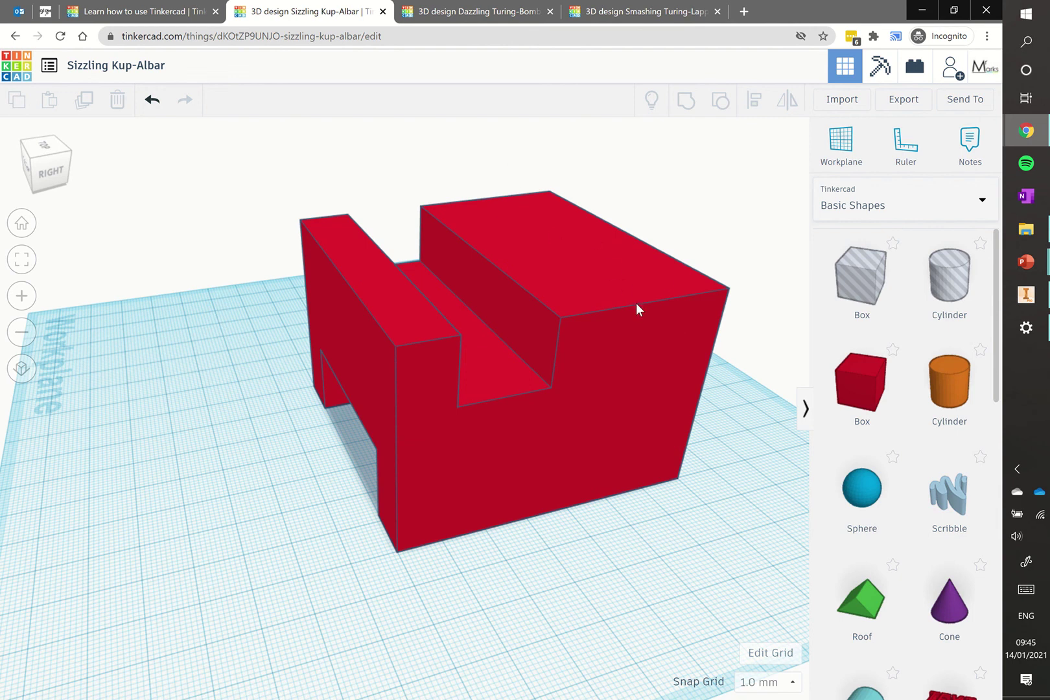
Add a second box hole in front of the slotted block and set its footprint to 80 by 12 mm
left_click_drag(840, 283, 239, 510)
right_click_drag(267, 619, 355, 603)
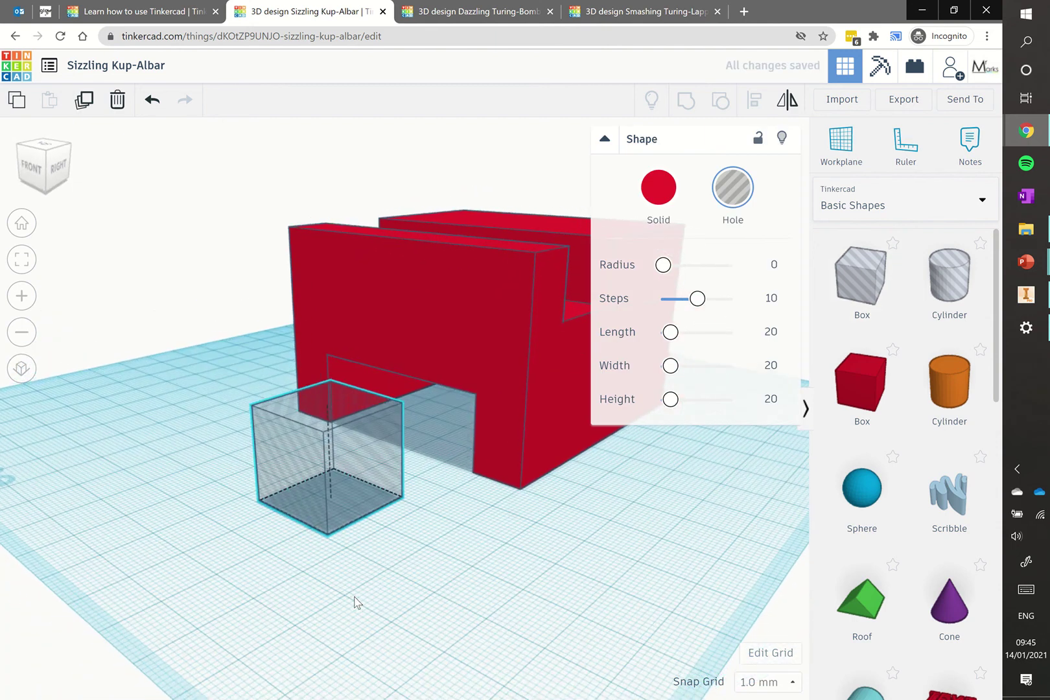
left_click_drag(356, 574, 550, 632)
left_click(343, 591)
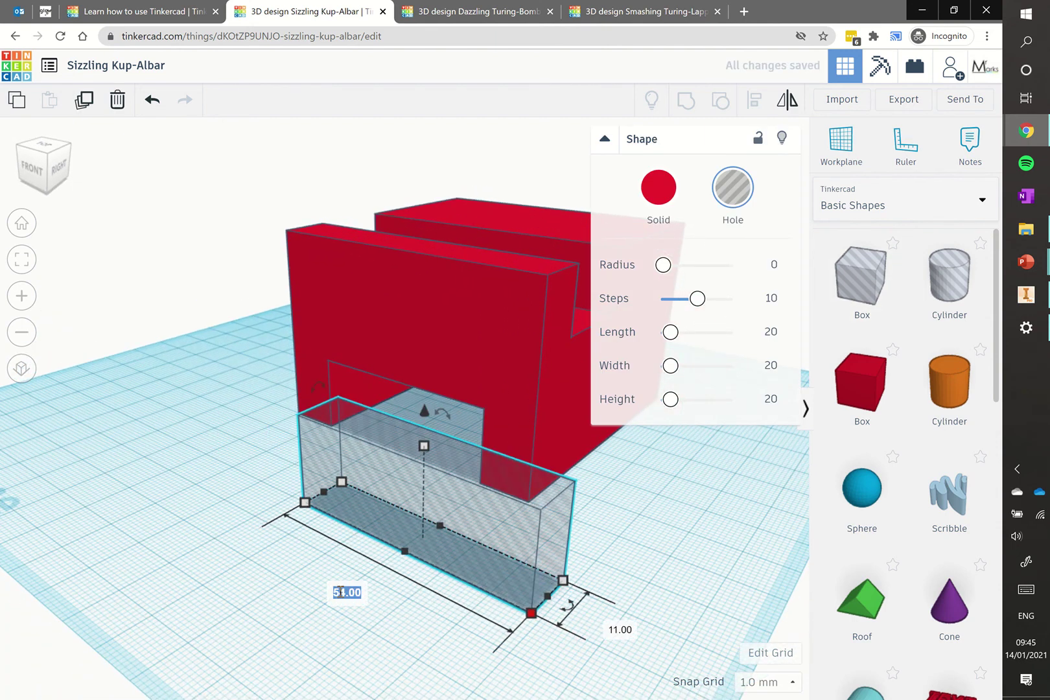
type("80")
key("Return")
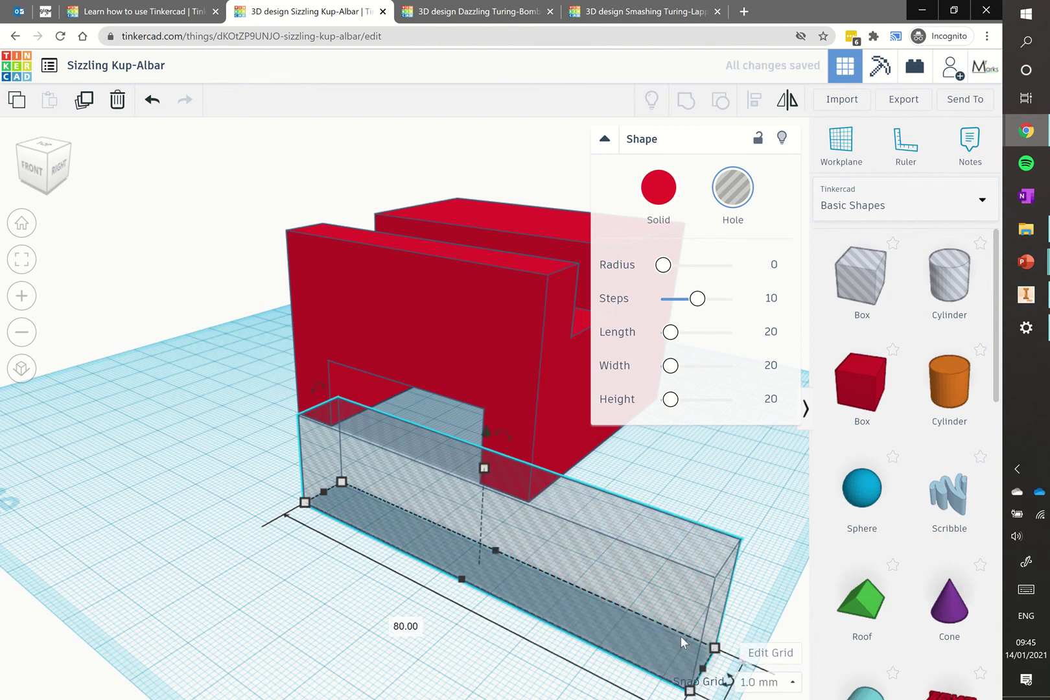
scroll(394, 459, "down", 5)
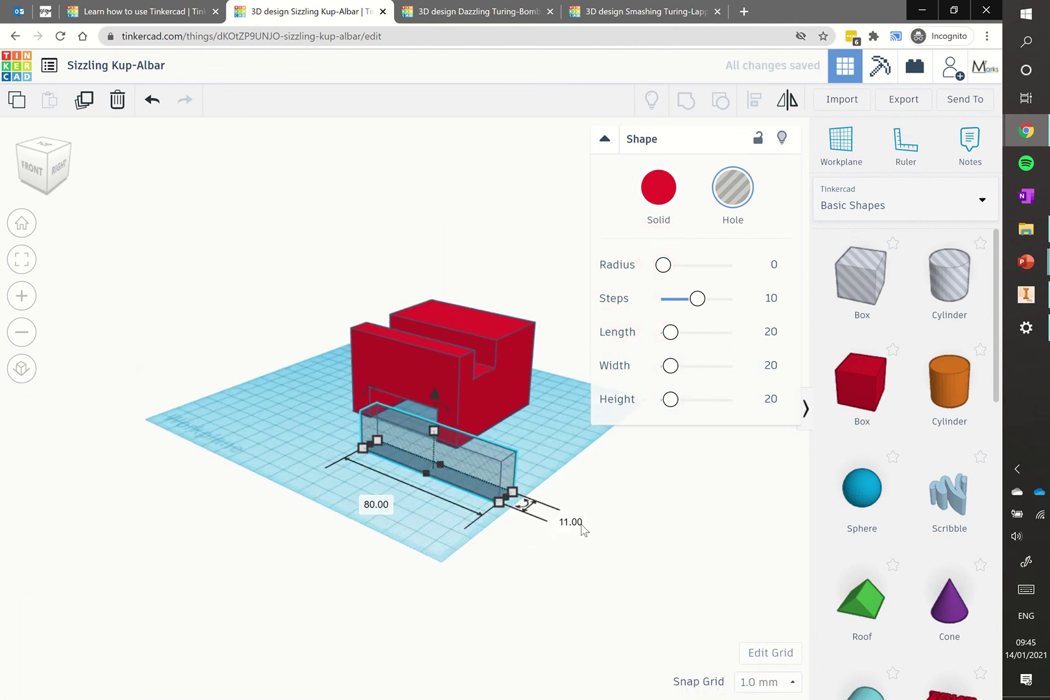
left_click(570, 521)
type("12")
key("Return")
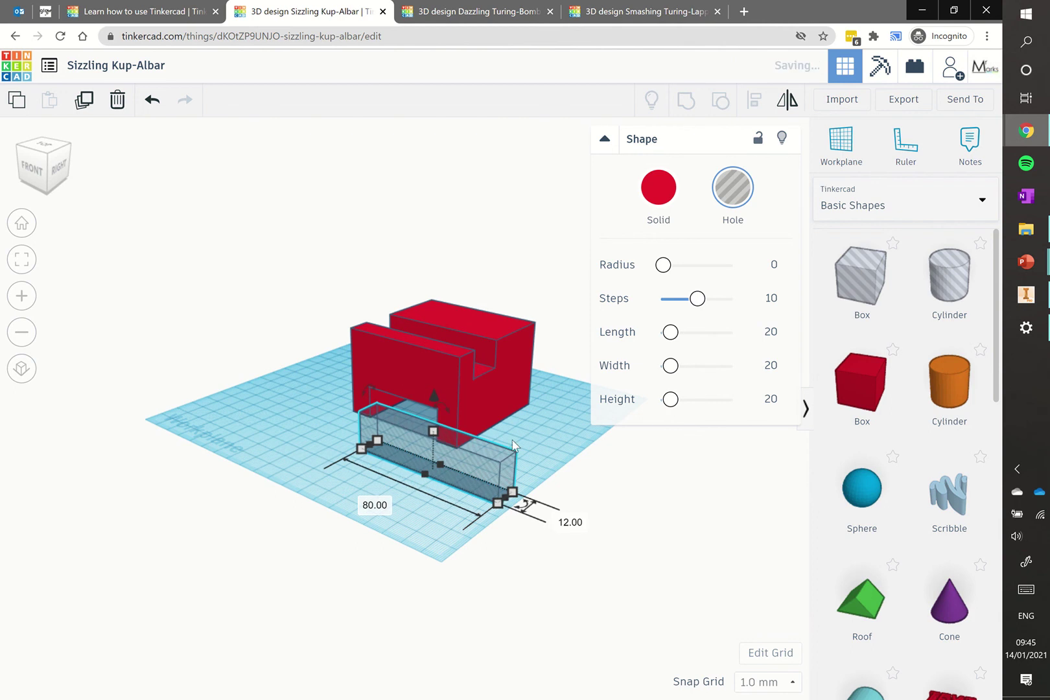
Reduce the height of the 12 mm wide box hole to 10 mm
right_click_drag(525, 450, 479, 448)
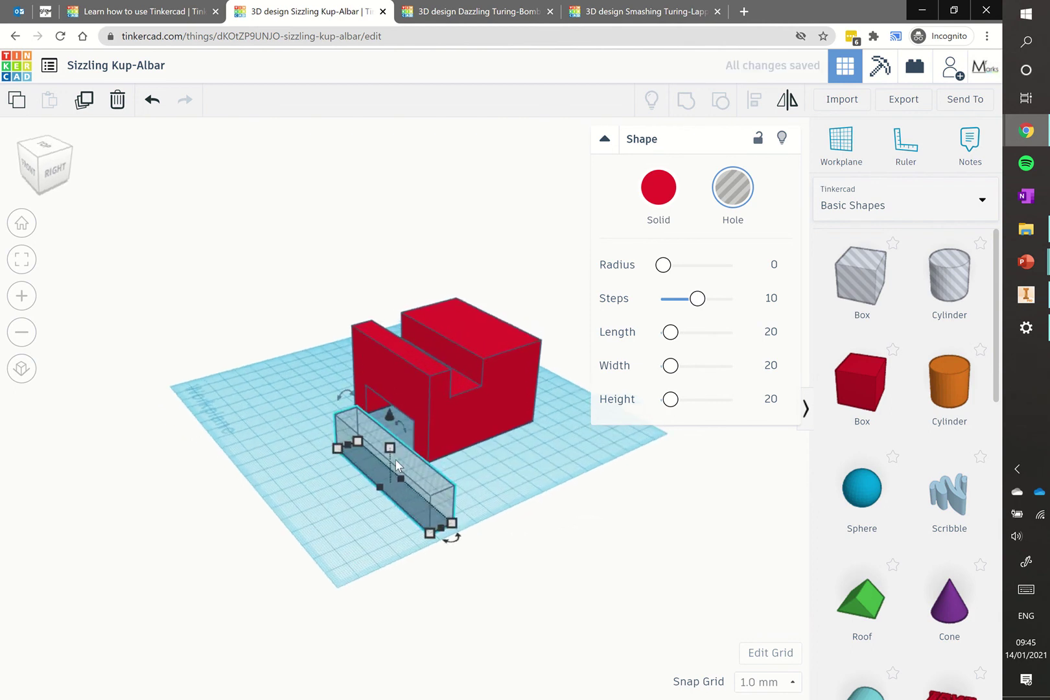
scroll(402, 405, "up", 3)
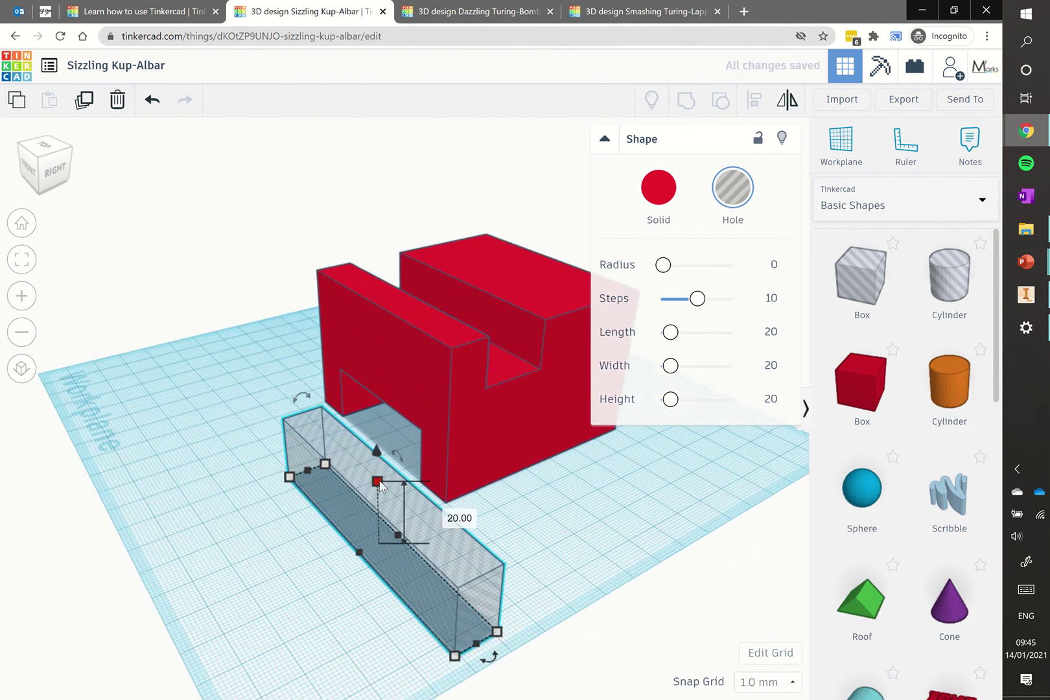
left_click_drag(378, 483, 378, 513)
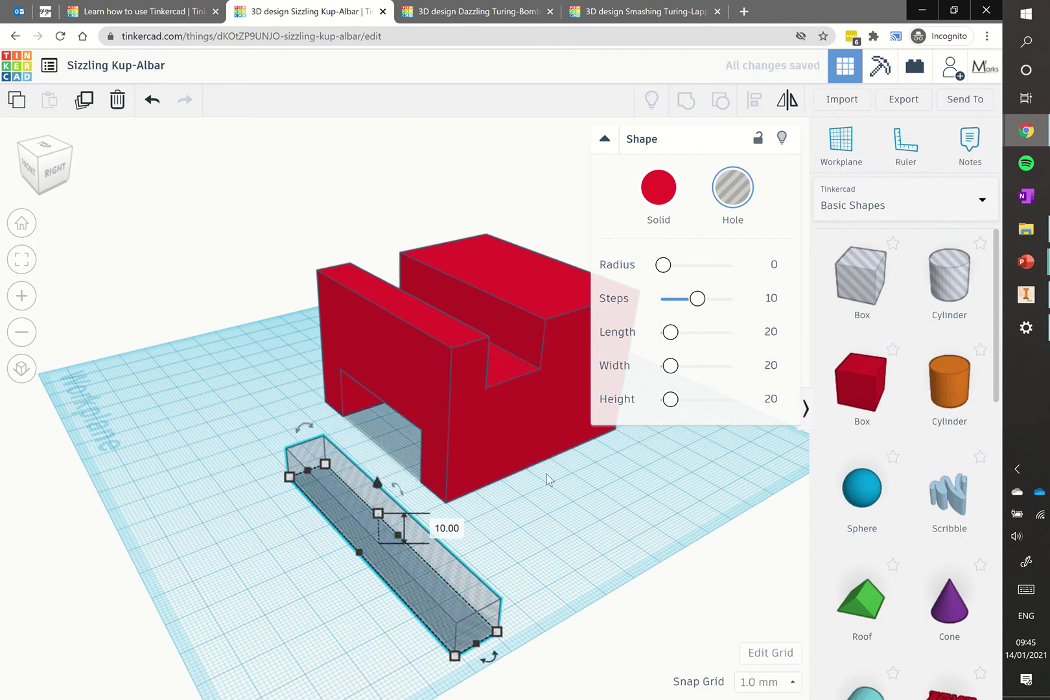
Move the narrow box hole into the rear part of the block and raise it 38 mm
left_click_drag(441, 570, 581, 406)
right_click_drag(438, 542, 230, 517)
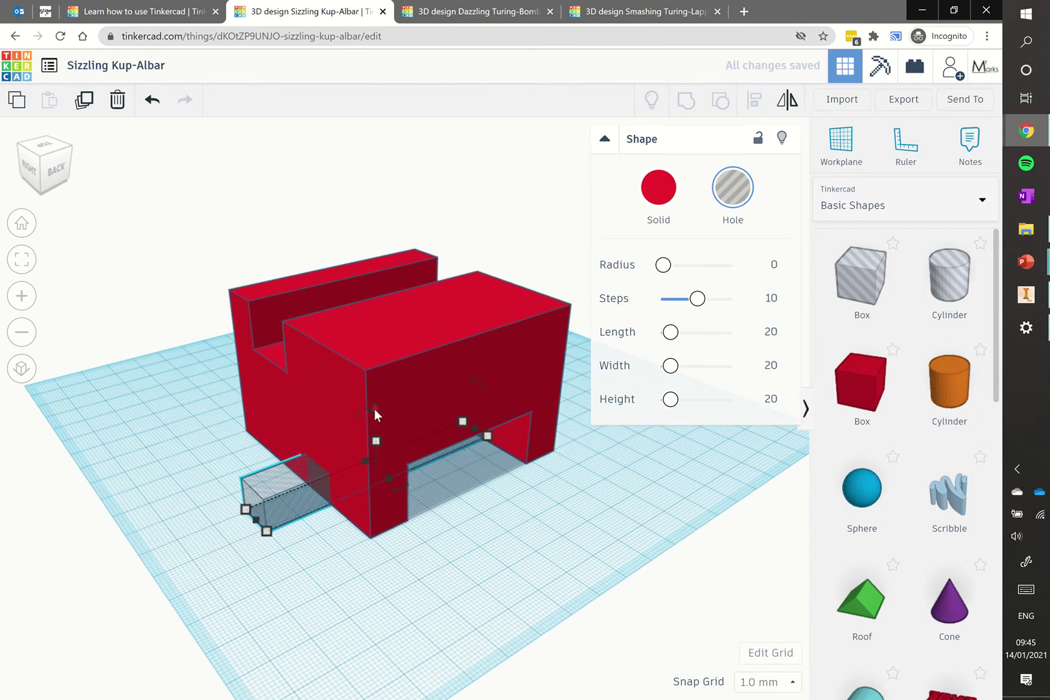
left_click_drag(374, 408, 413, 285)
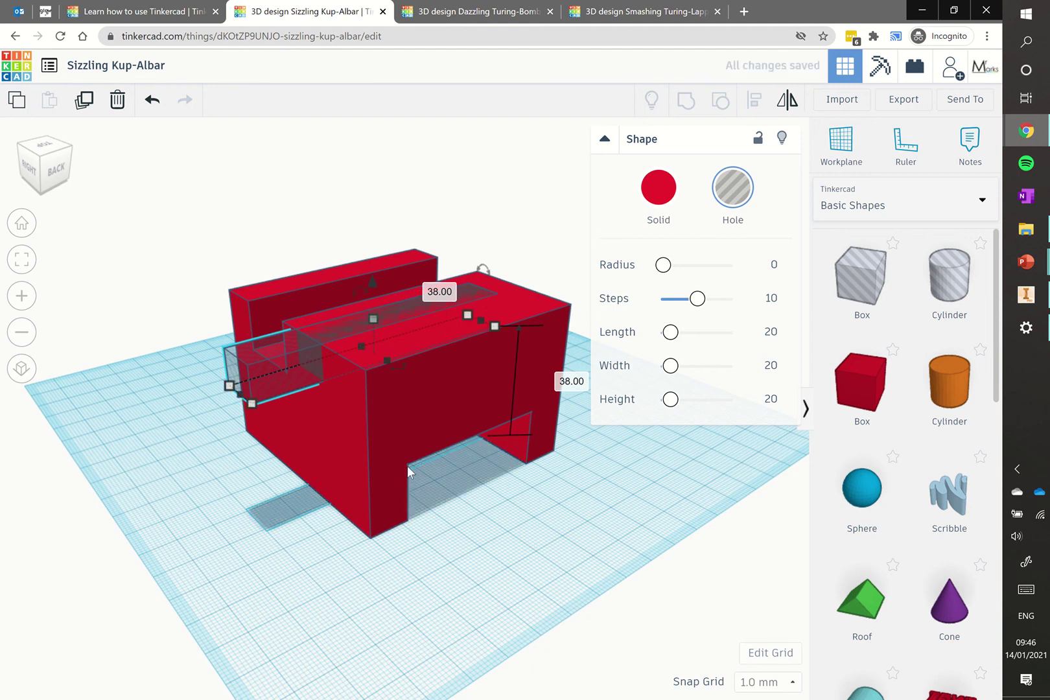
Position the narrow hole along the rear top section, parallel to the wide slot and extending past both ends, including a 2 mm shift toward that slot
right_click_drag(193, 569, 327, 569)
middle_click_drag(319, 558, 132, 523)
scroll(376, 464, "up", 3)
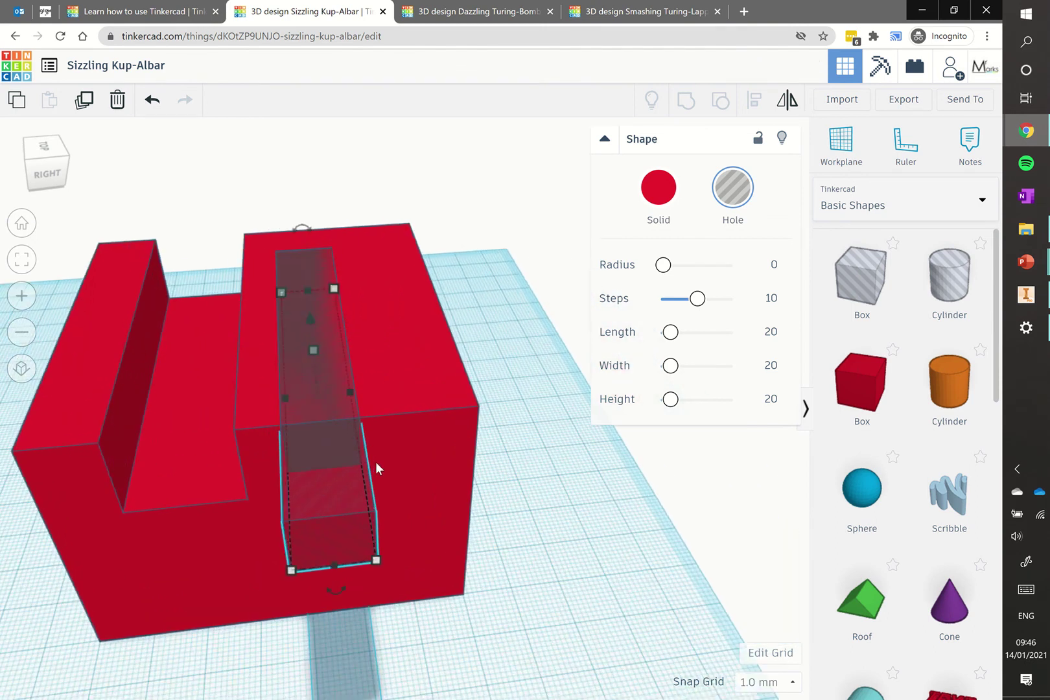
left_click_drag(325, 529, 376, 447)
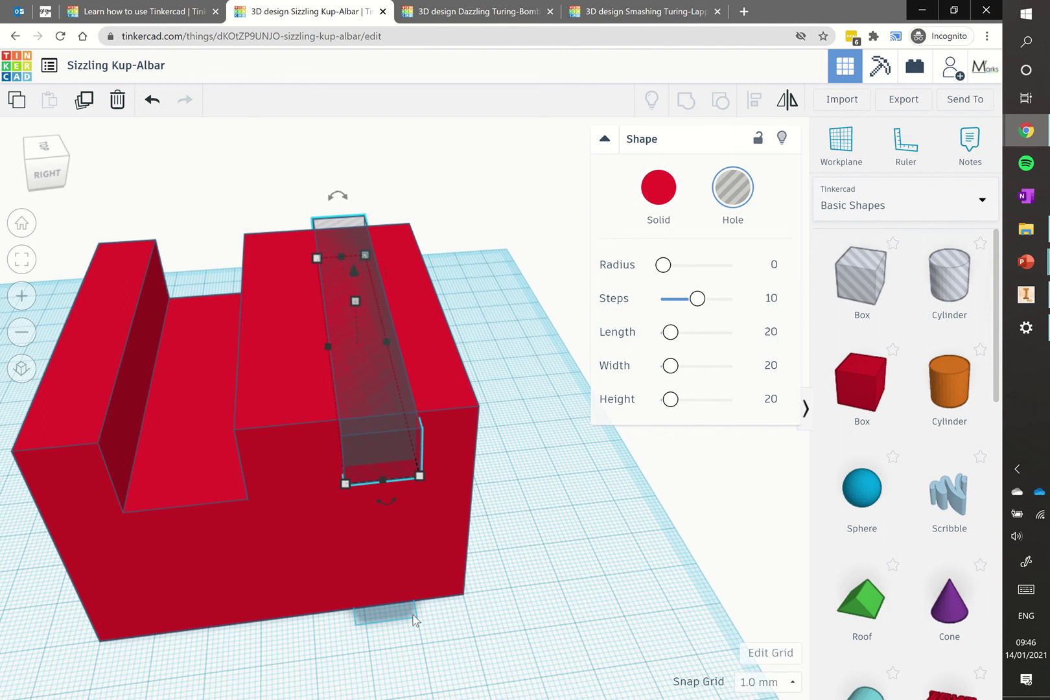
left_click_drag(396, 452, 381, 455)
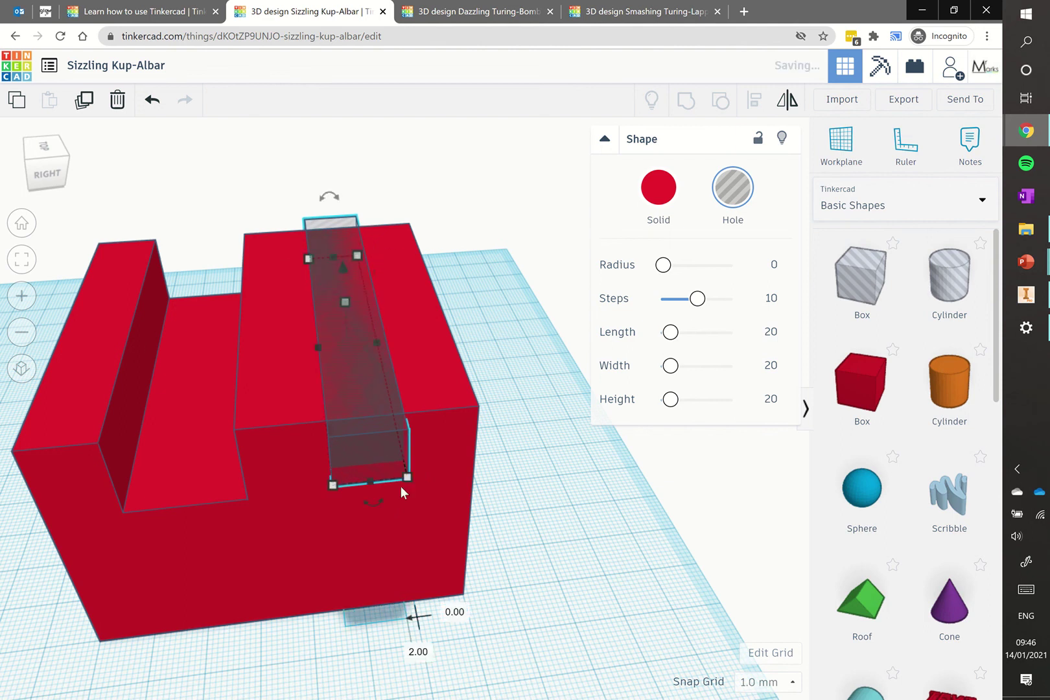
right_click_drag(402, 562, 407, 509)
left_click(579, 525)
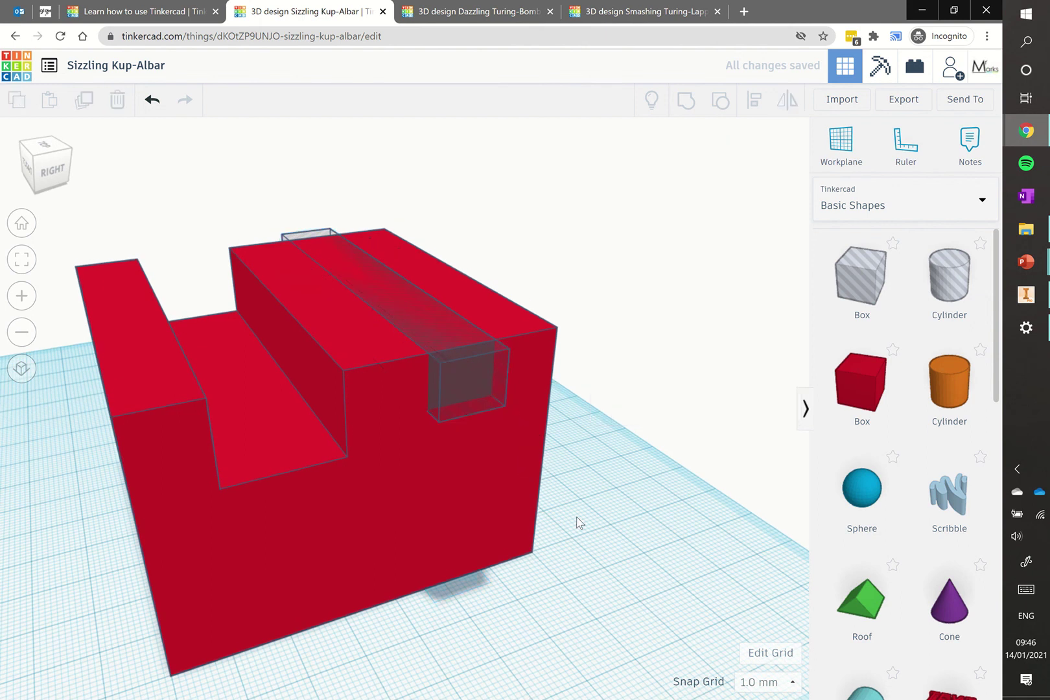
Group the narrow box hole with the slotted block to cut the narrow slot across its rear top section
left_click(459, 378)
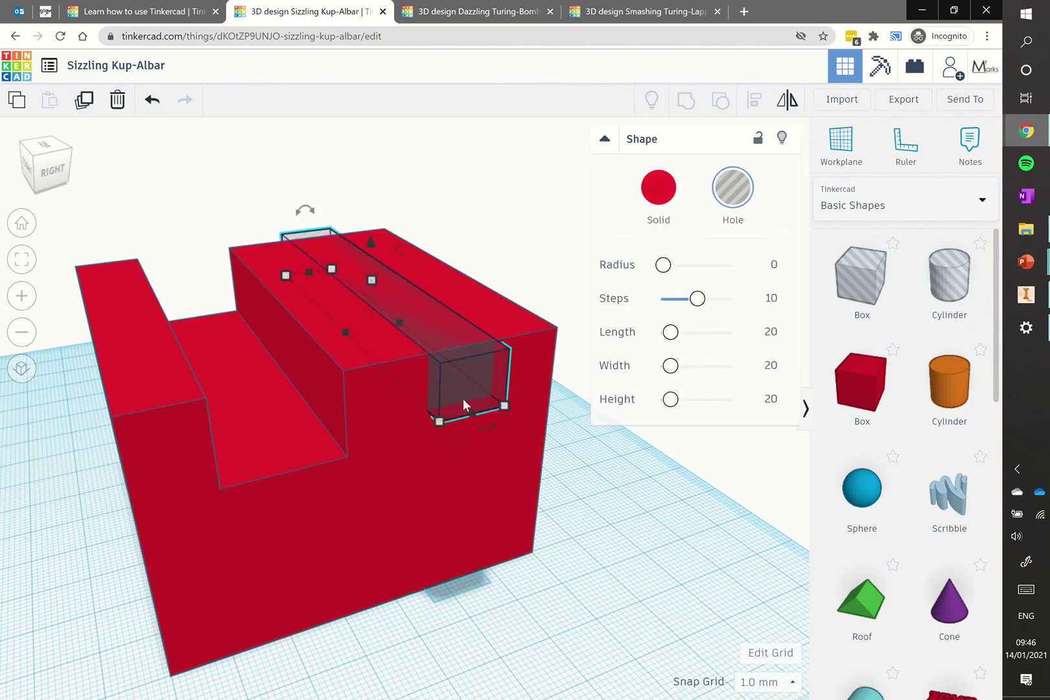
left_click(387, 443, "shift")
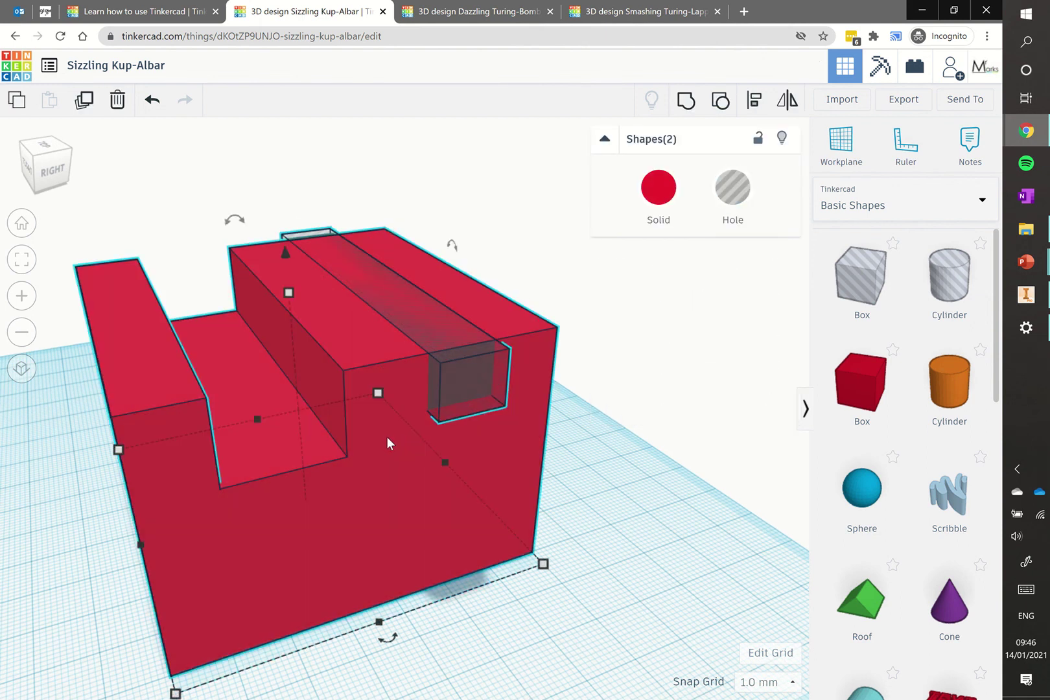
left_click(686, 102)
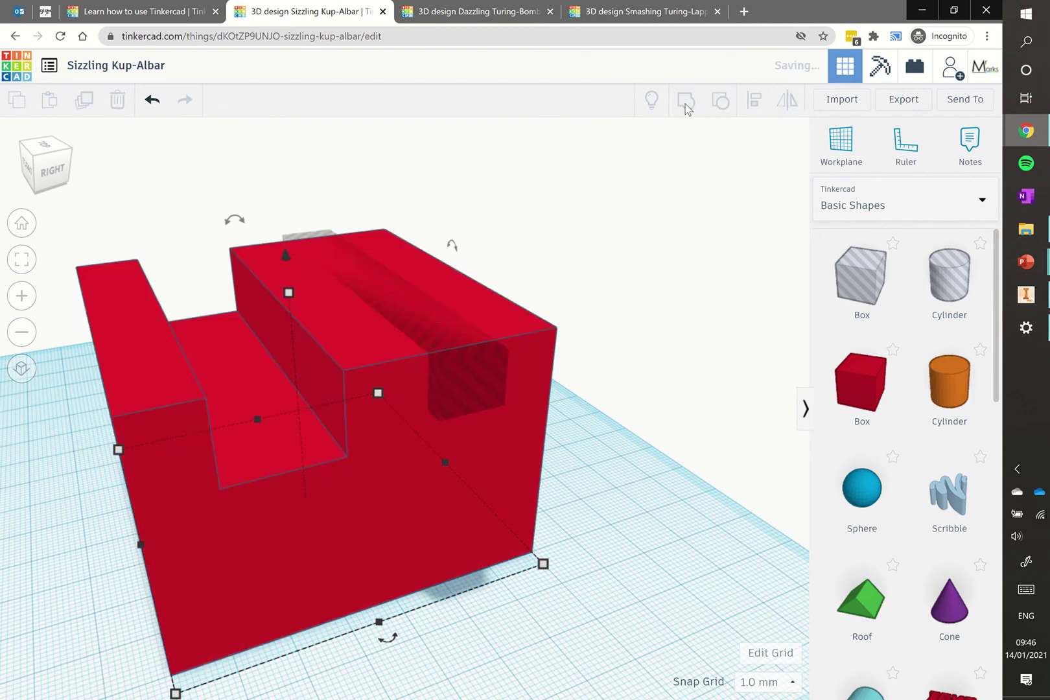
left_click(653, 277)
right_click_drag(307, 205, 252, 370)
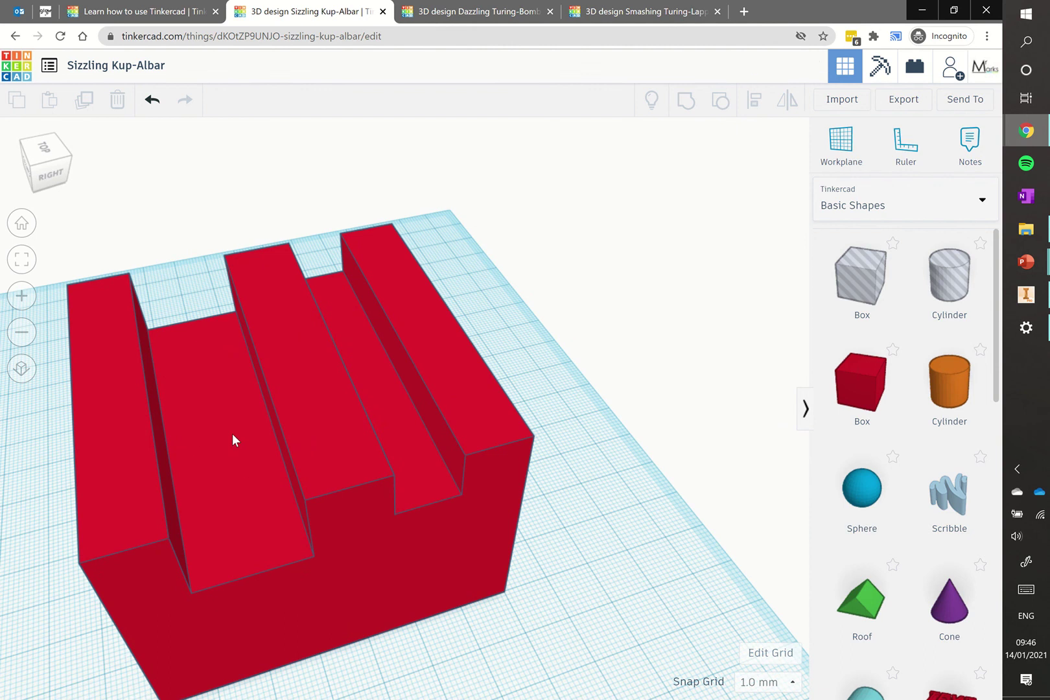
Add a cylinder hole in front of the block, sized 12 by 12 mm and 35 mm tall
right_click_drag(362, 411, 384, 394)
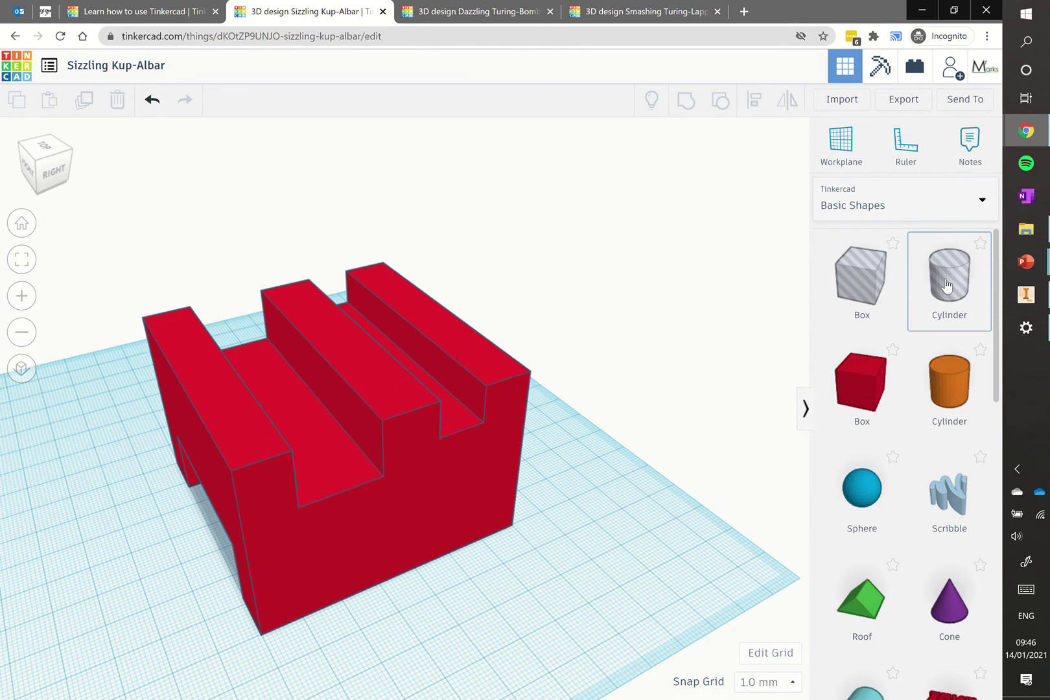
left_click_drag(947, 286, 165, 551)
right_click_drag(309, 549, 435, 558)
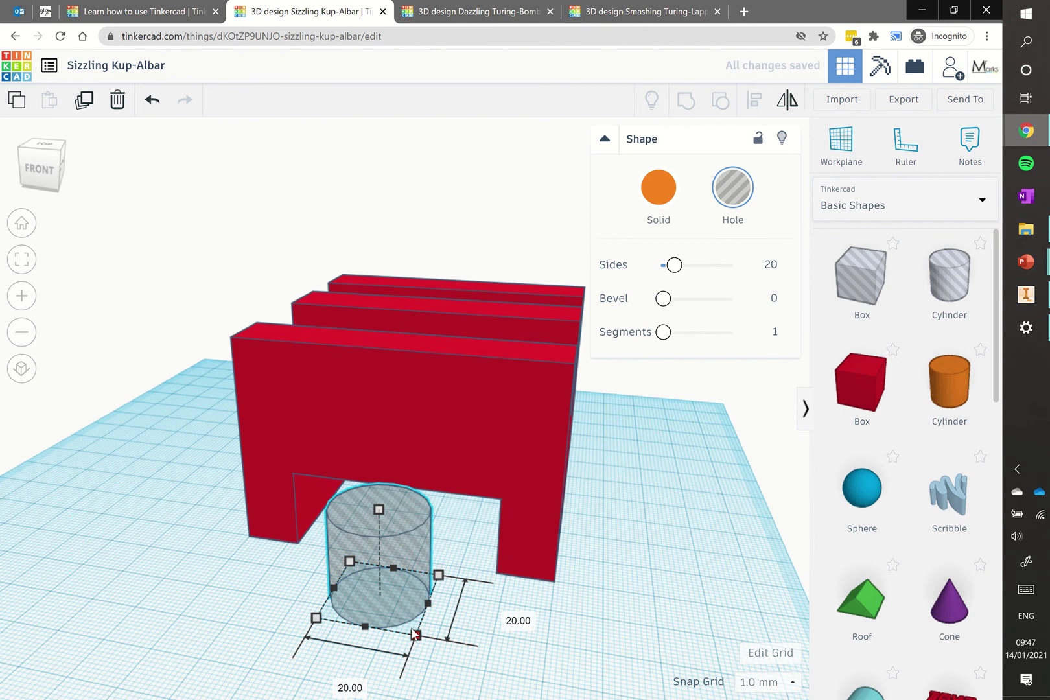
left_click_drag(415, 634, 388, 604)
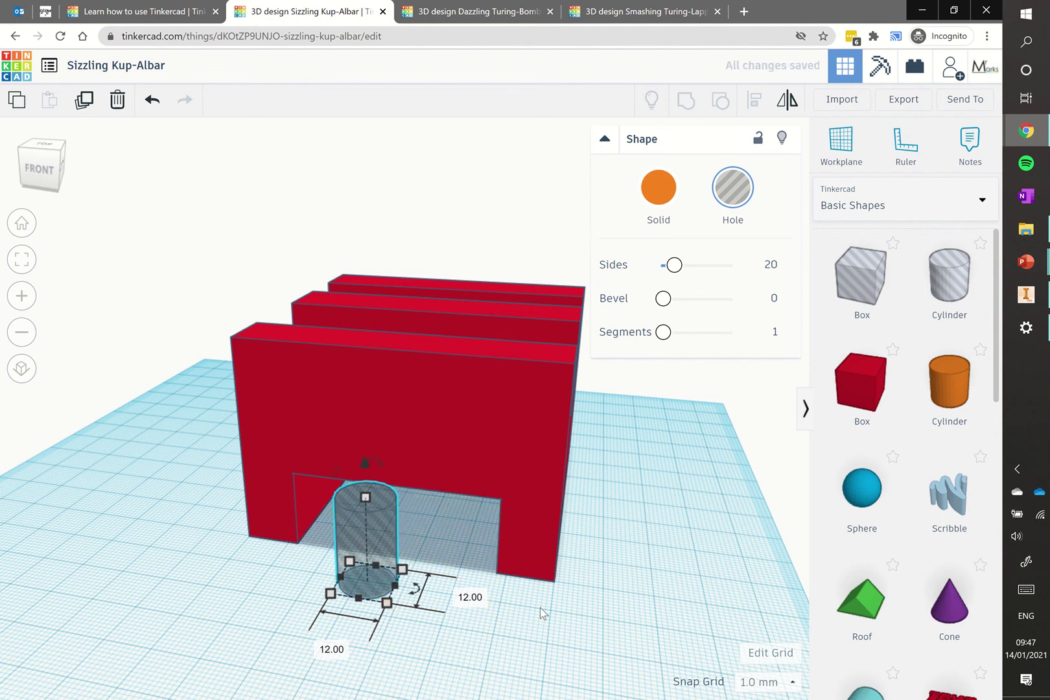
right_click_drag(540, 607, 216, 491)
mouse_move(215, 492)
left_mouse_down()
mouse_move(215, 435)
mouse_move(225, 485)
left_mouse_up()
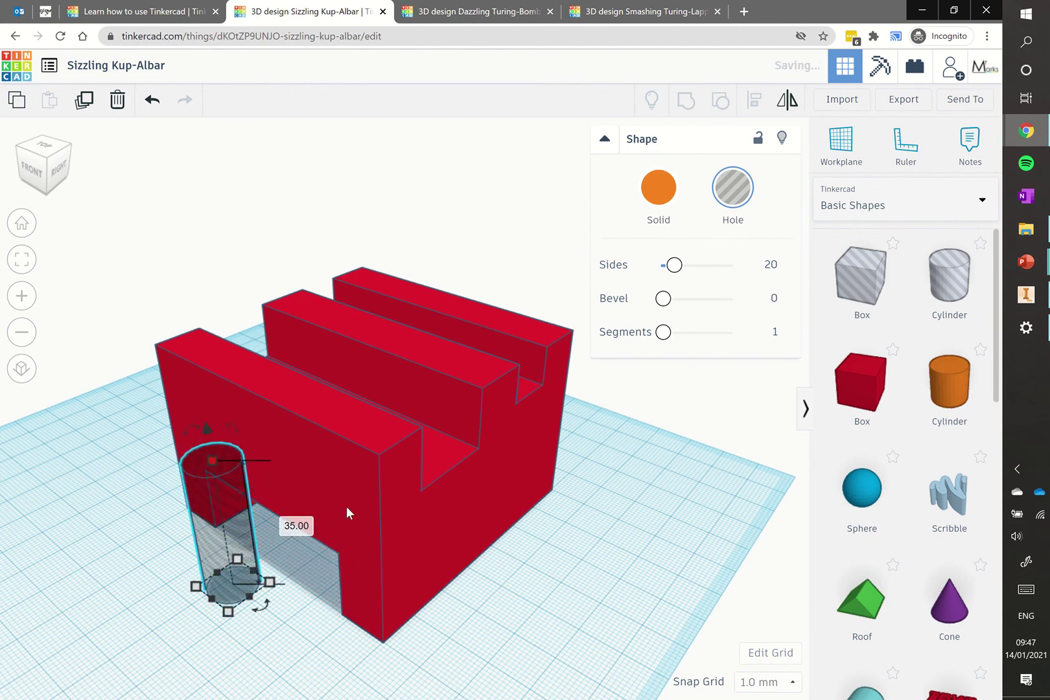
Move the cylinder hole into the floor of the wide slot, including a 2 mm shift away from the narrow slot
right_click_drag(556, 499, 278, 547)
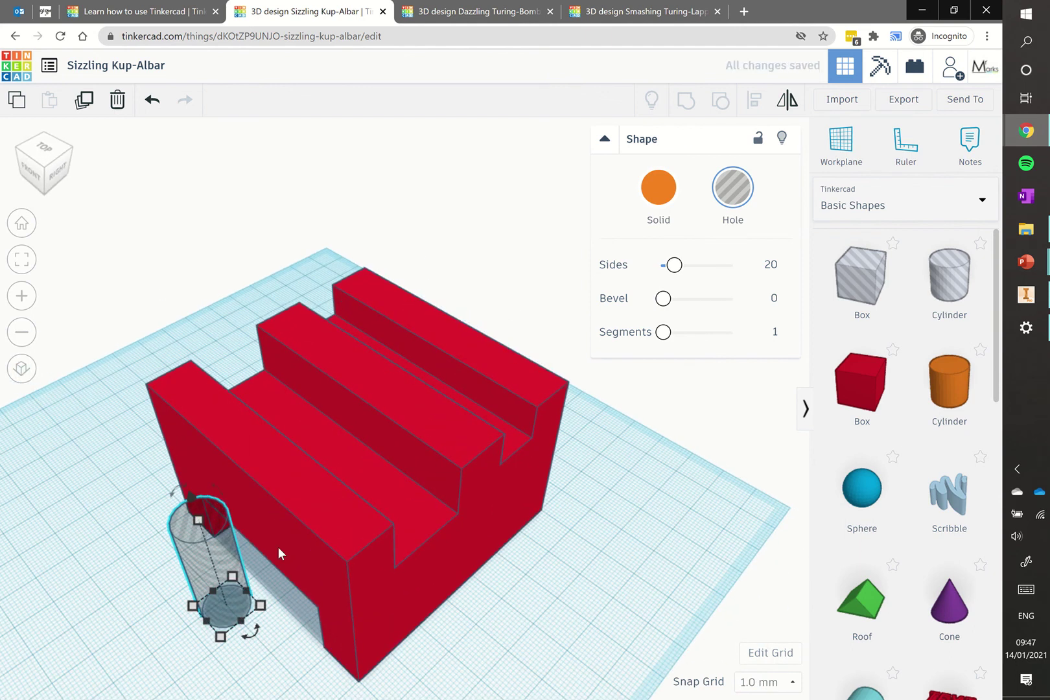
left_click_drag(218, 579, 337, 495)
right_click_drag(411, 497, 275, 446)
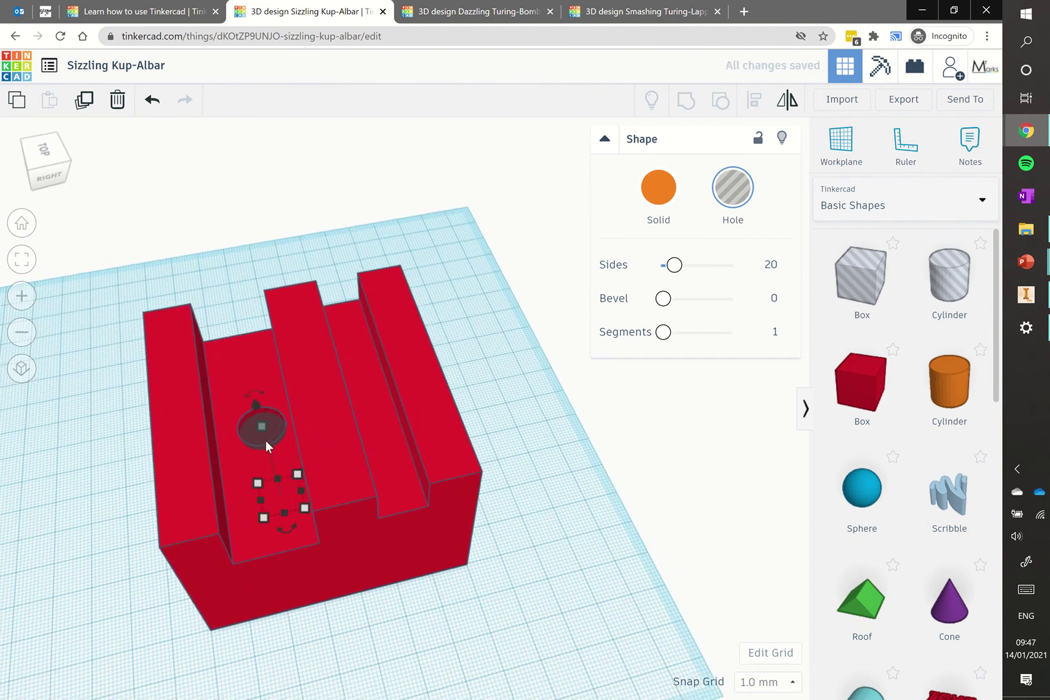
left_click_drag(265, 440, 256, 442)
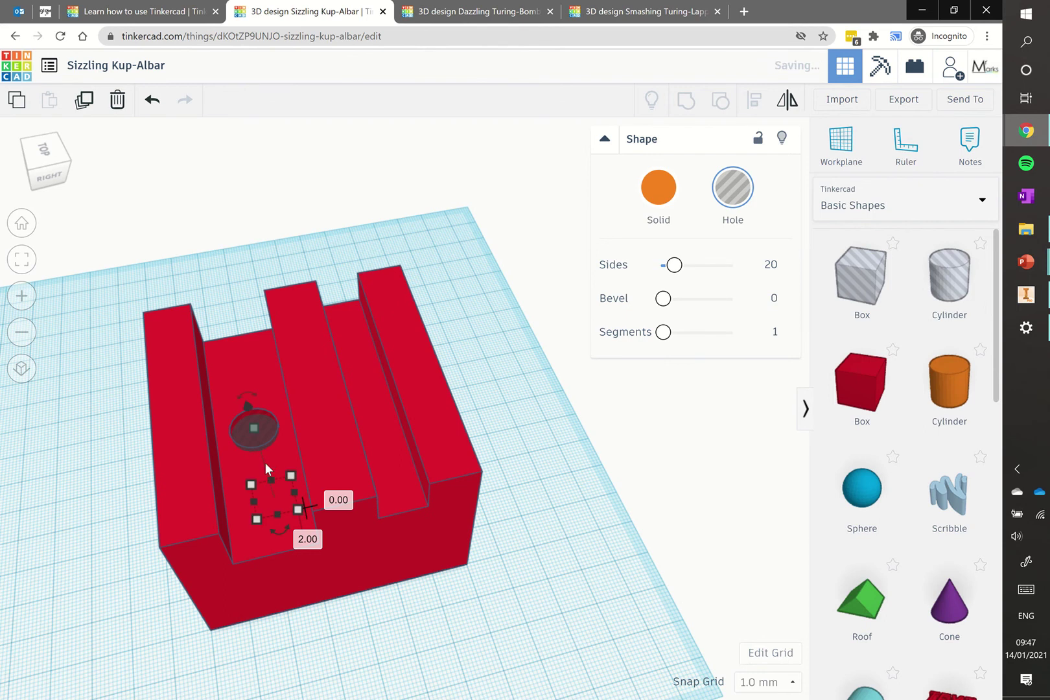
right_click_drag(354, 485, 338, 466)
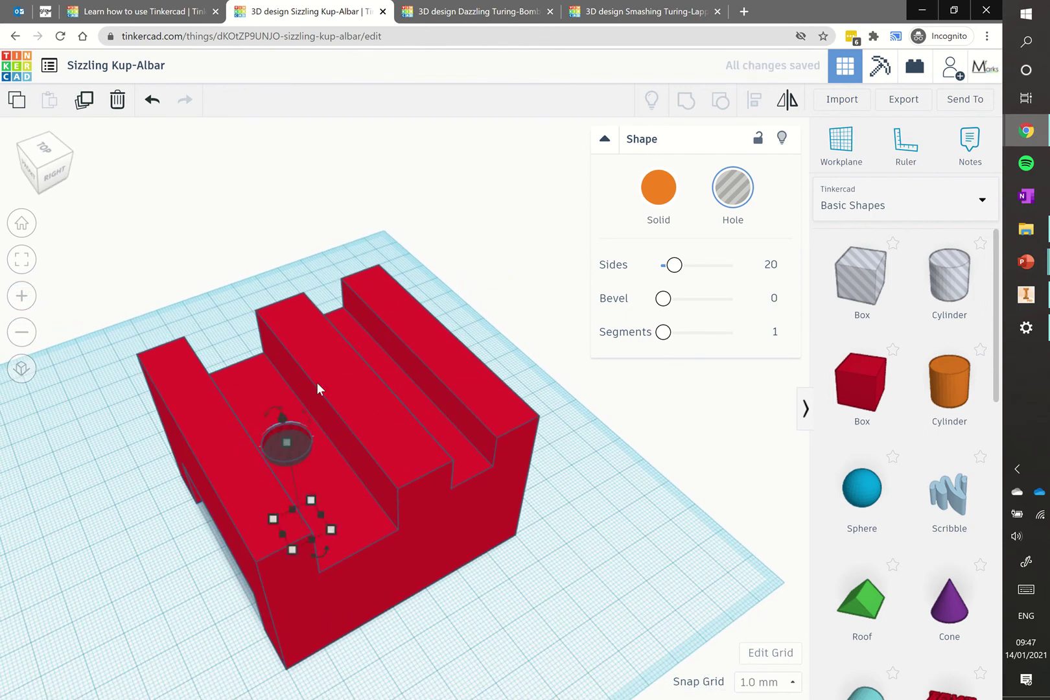
Align the cylinder hole with the block so it is centred along the length of the wide slot
left_click(309, 351, "shift")
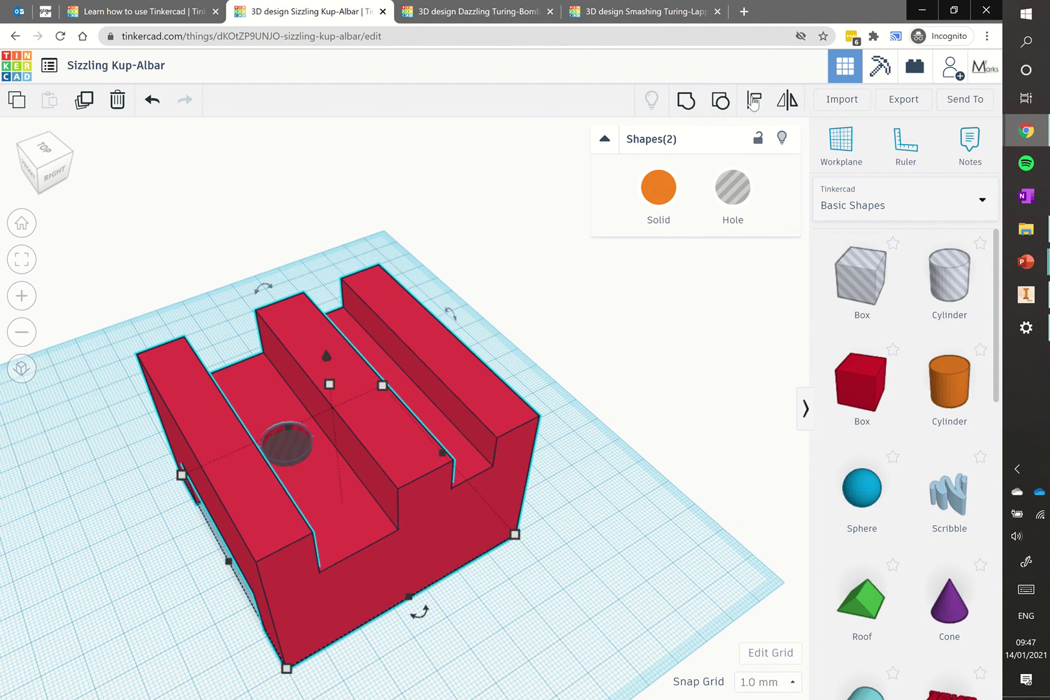
left_click(753, 100)
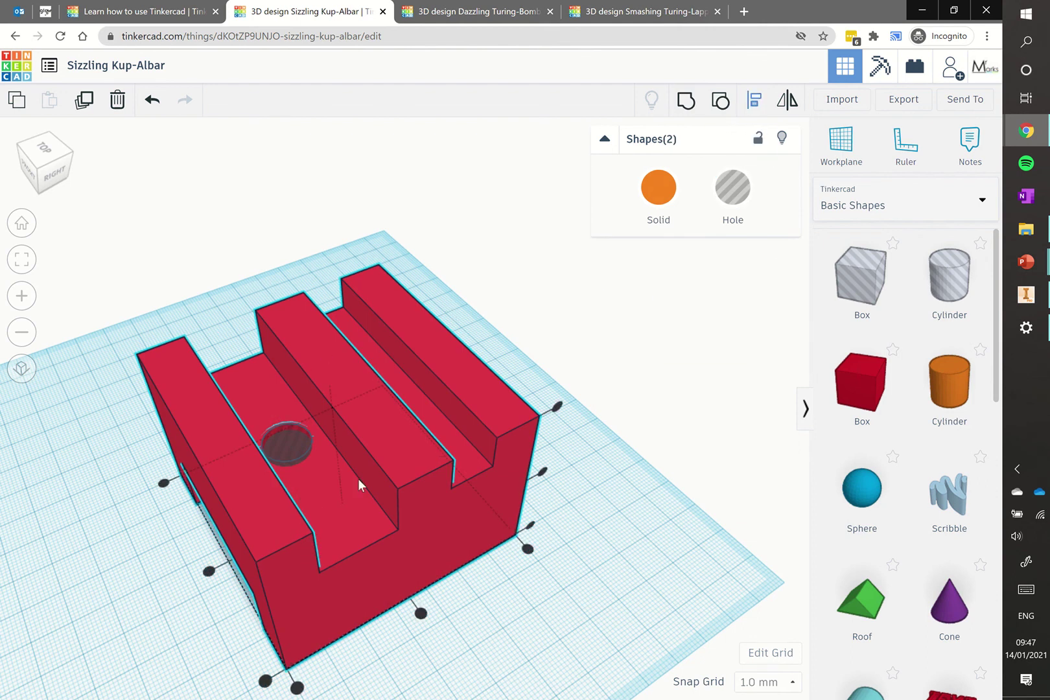
left_click(208, 571)
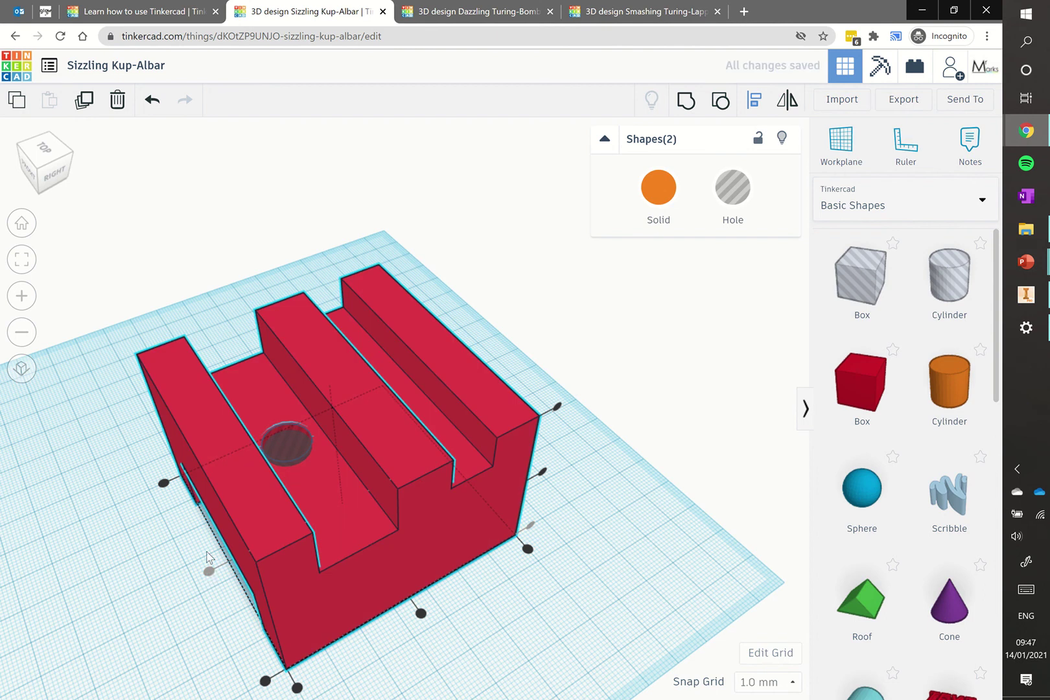
left_click(227, 350)
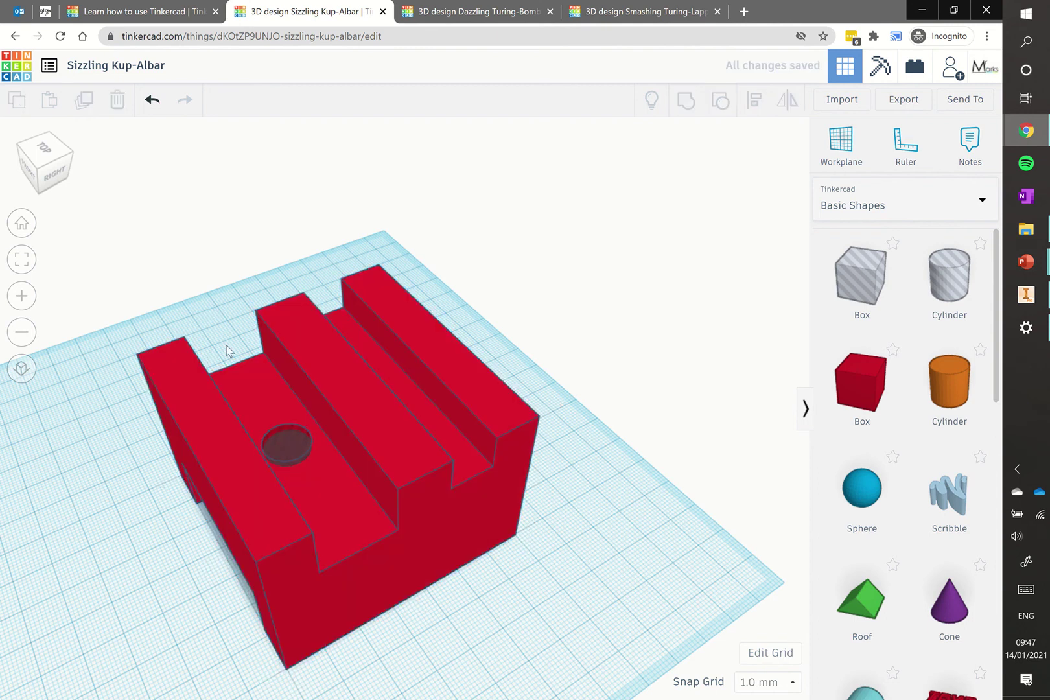
Group the cylinder hole with the block to cut a round cable hole through the wide slot's floor
left_click(290, 454)
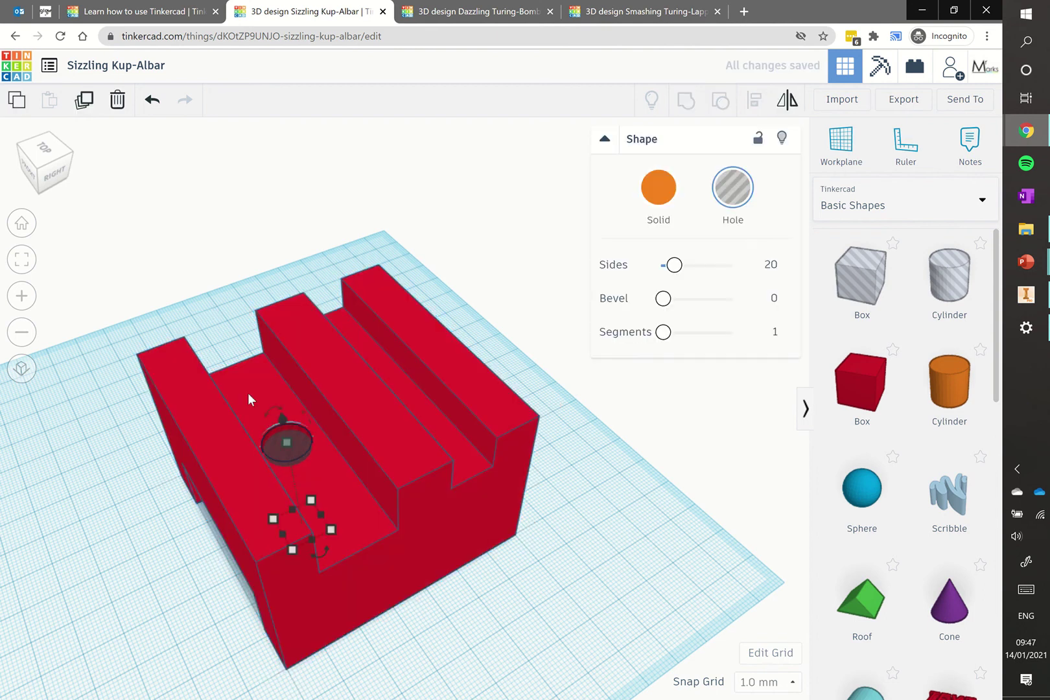
left_click(248, 392, "shift")
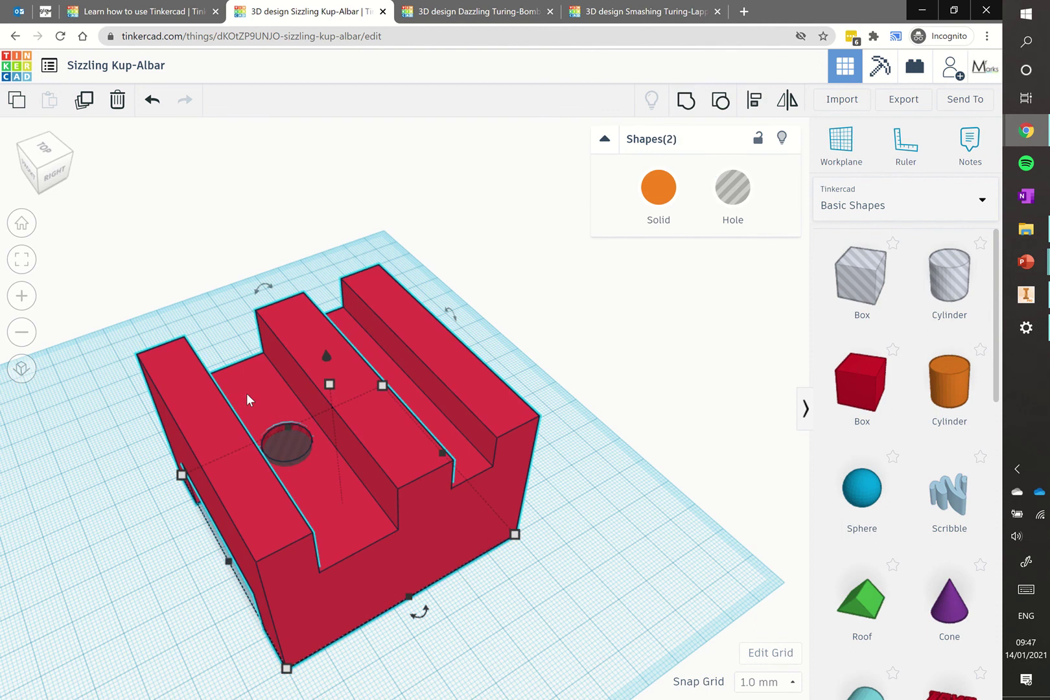
left_click(686, 100)
left_click(632, 388)
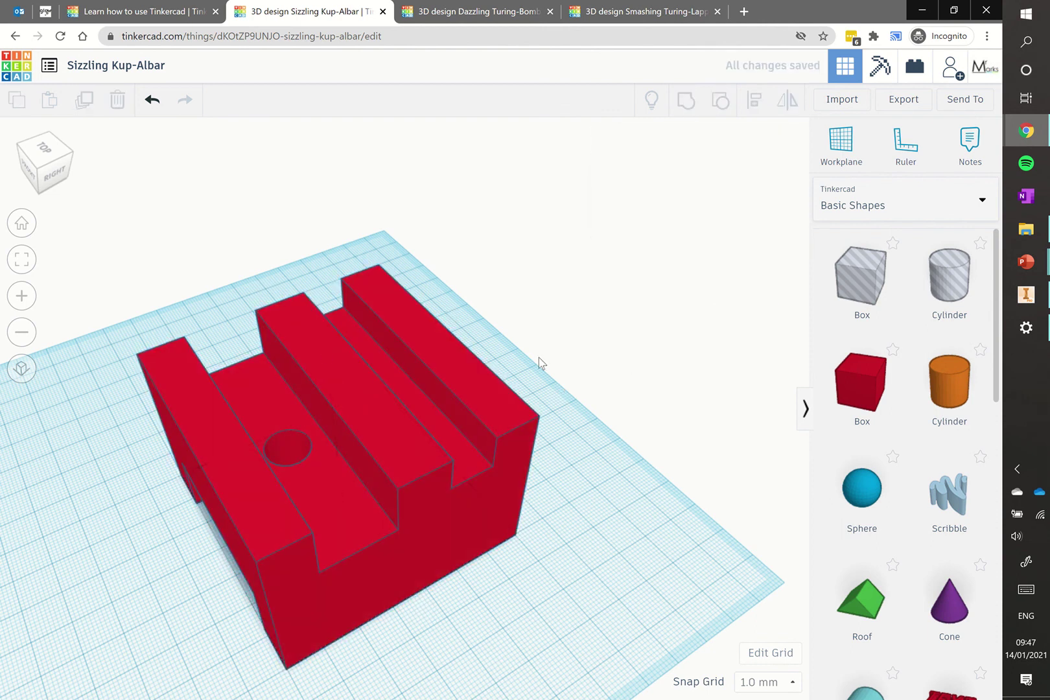
Recolour the finished holder with the light tan preset
right_click_drag(539, 363, 737, 163)
left_click(387, 383)
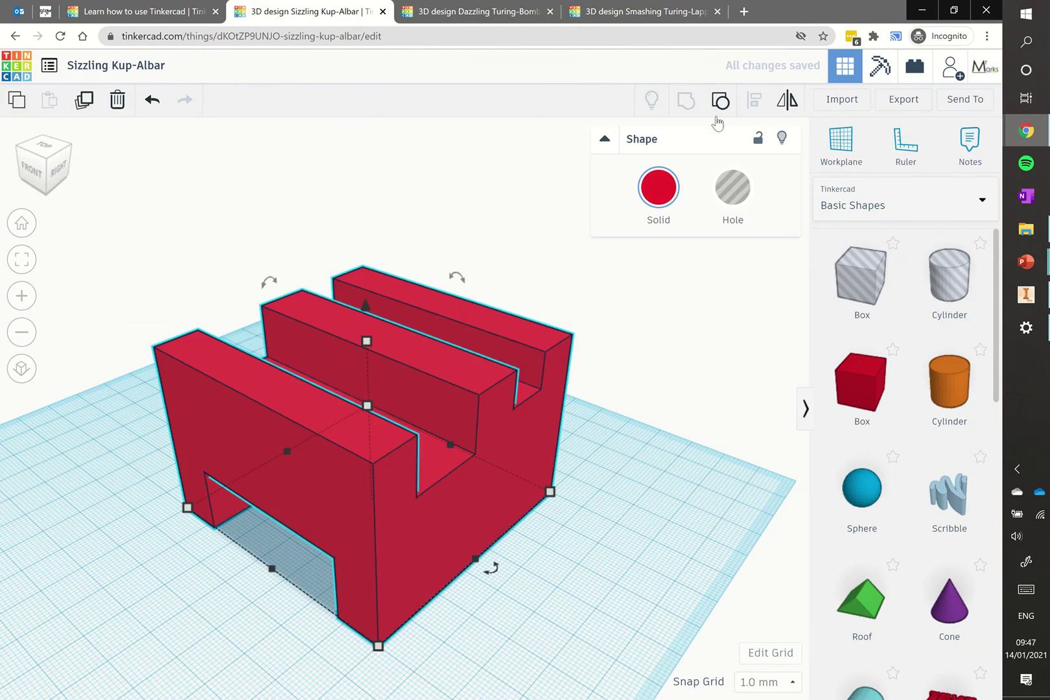
left_click(671, 195)
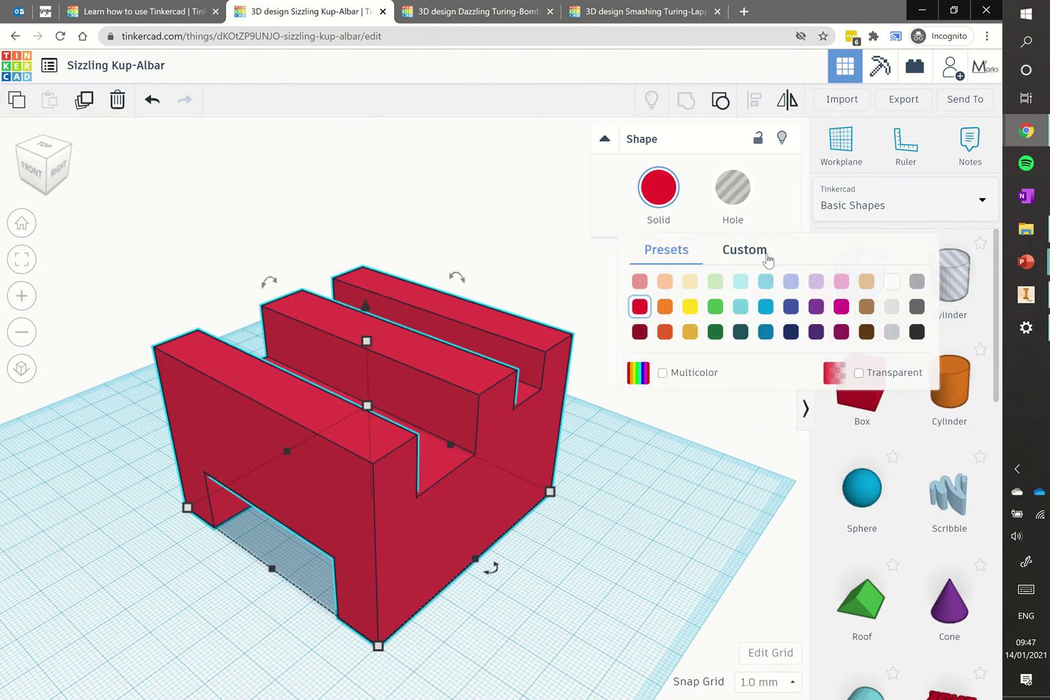
left_click(866, 283)
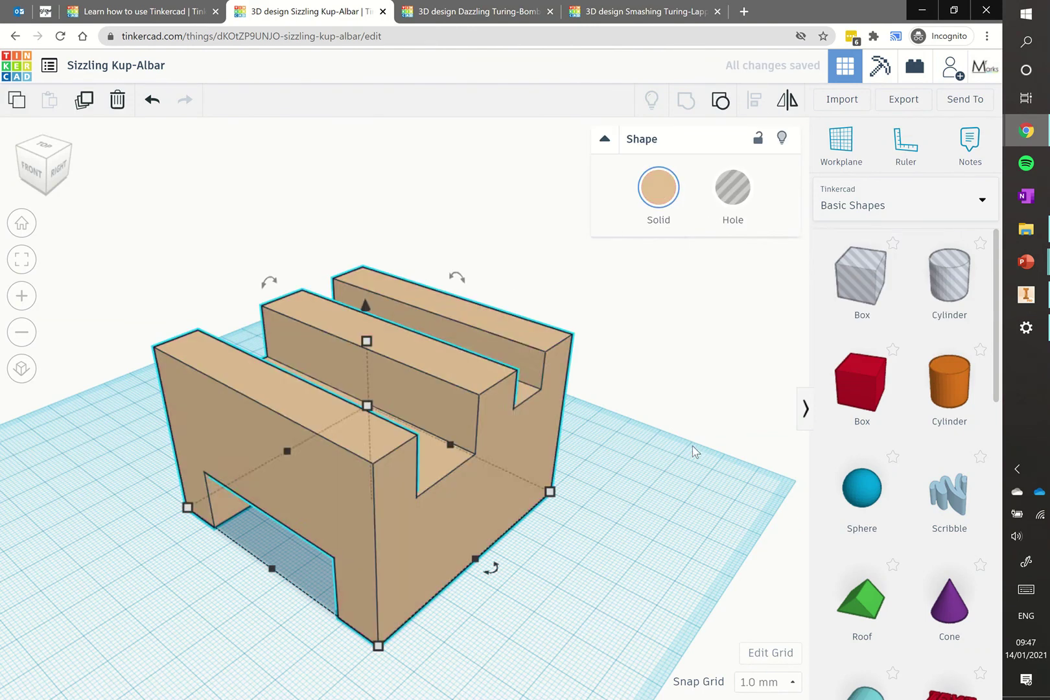
left_click(692, 448)
right_click_drag(623, 383, 418, 374)
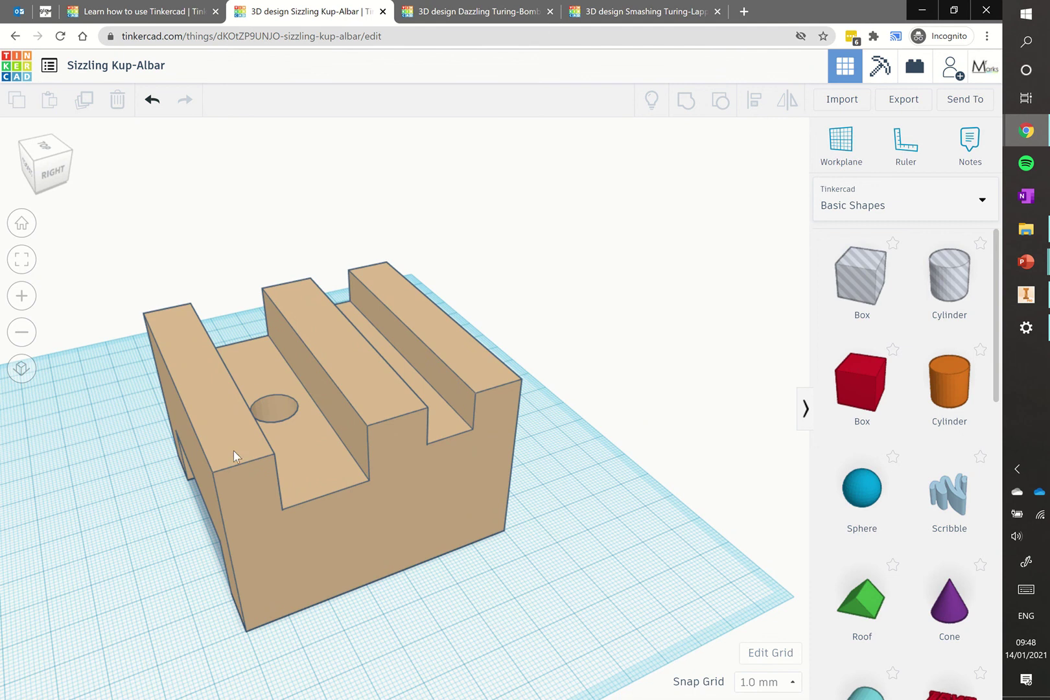
right_click_drag(233, 450, 333, 438)
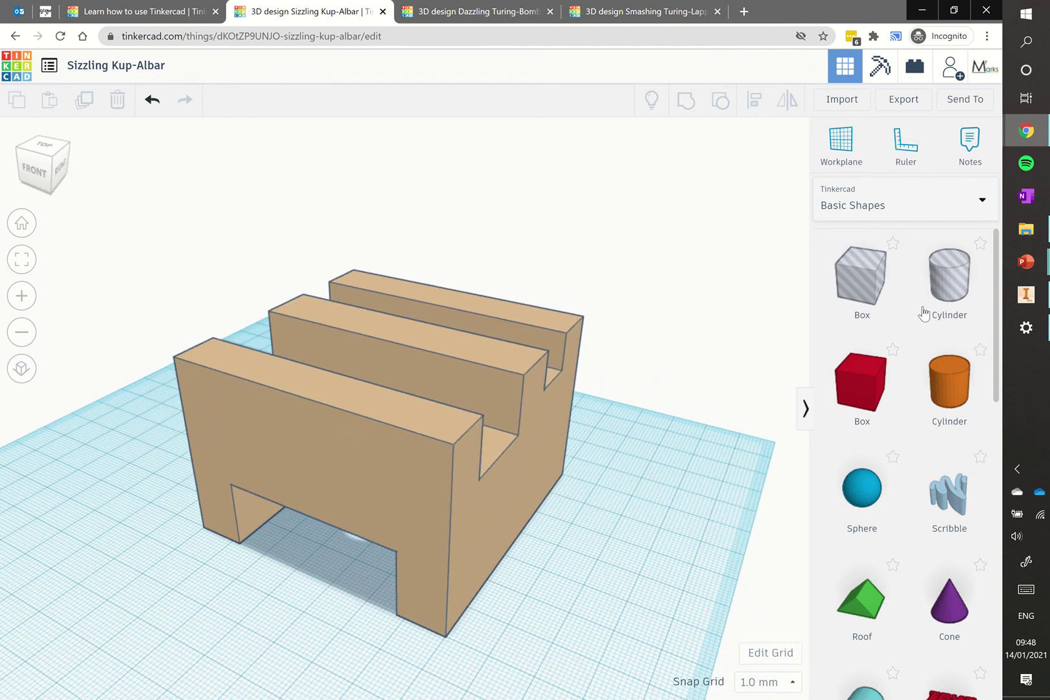
mouse_move(1030, 305)
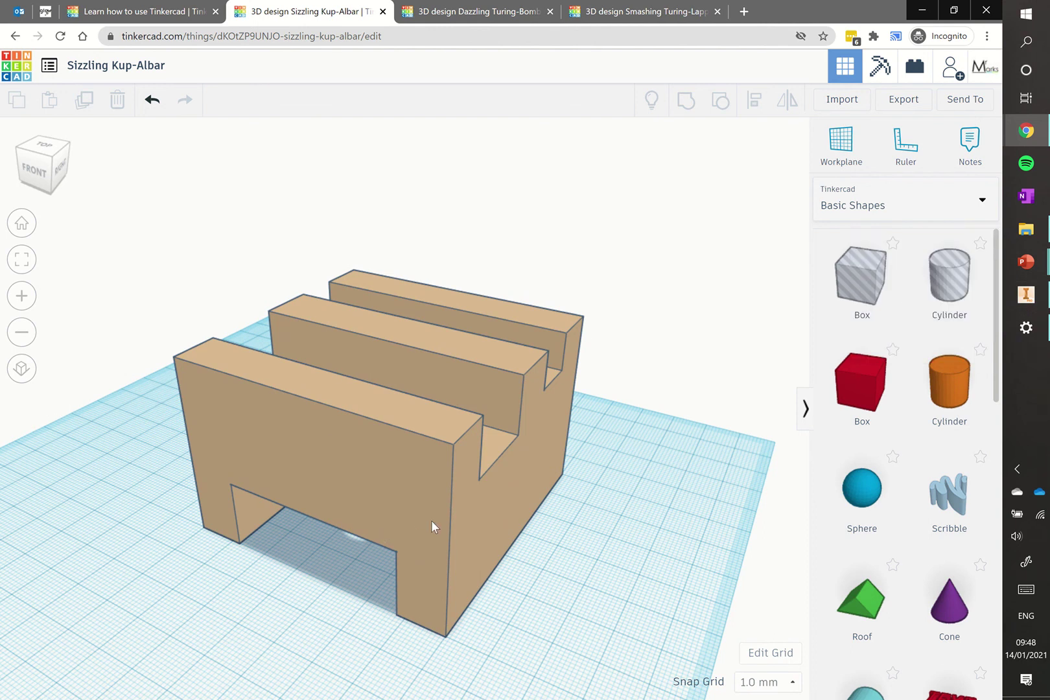
right_click_drag(432, 525, 506, 499)
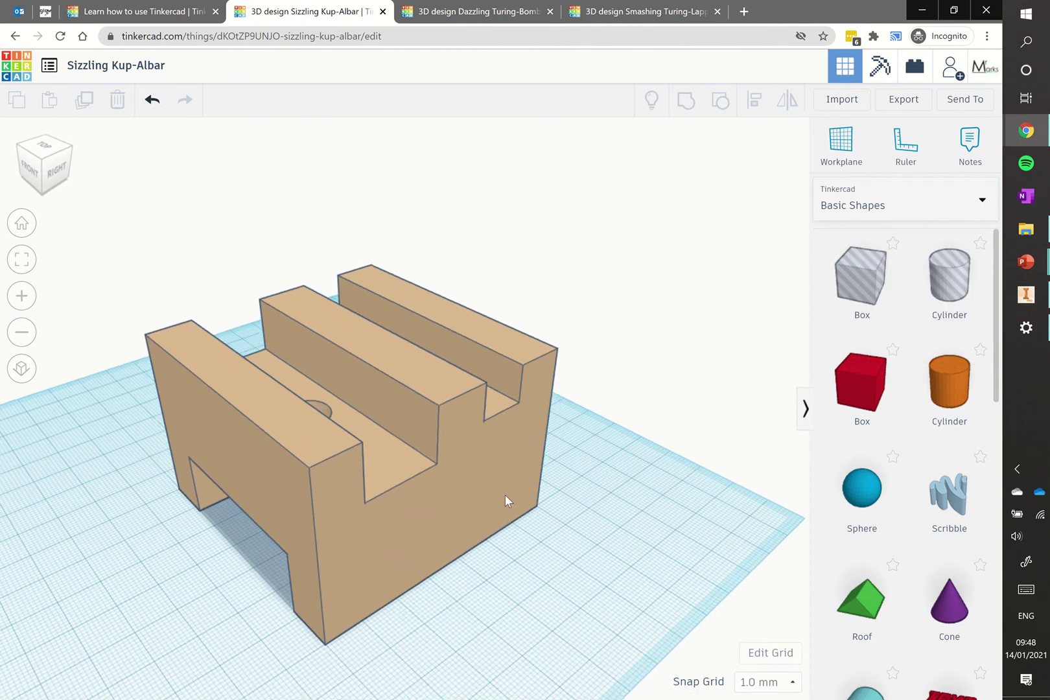